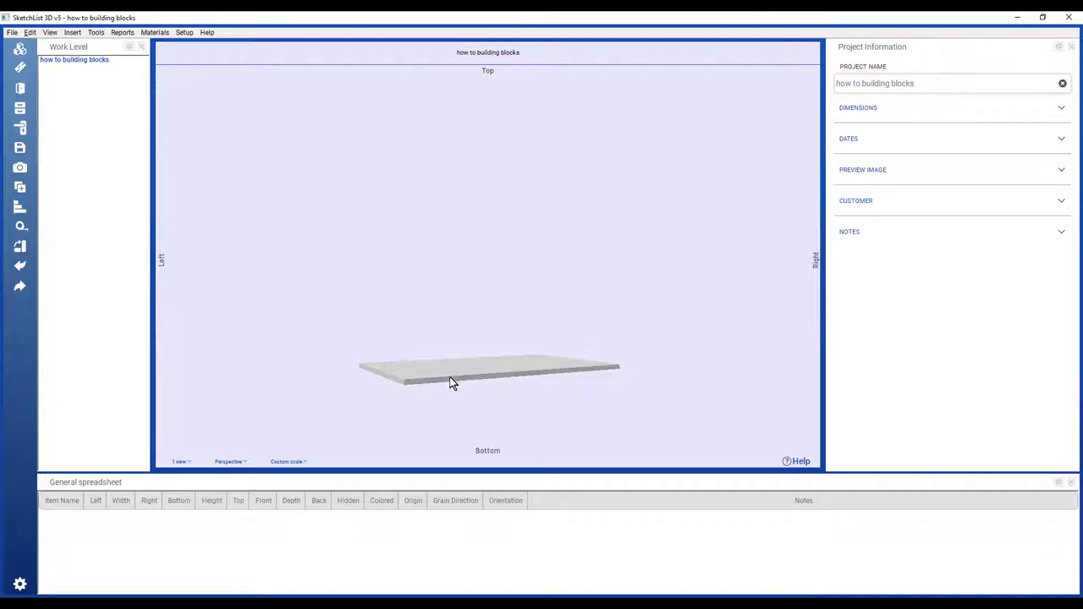
- Add a new empty assembly to the project
right_drag(452, 382, 446, 393)
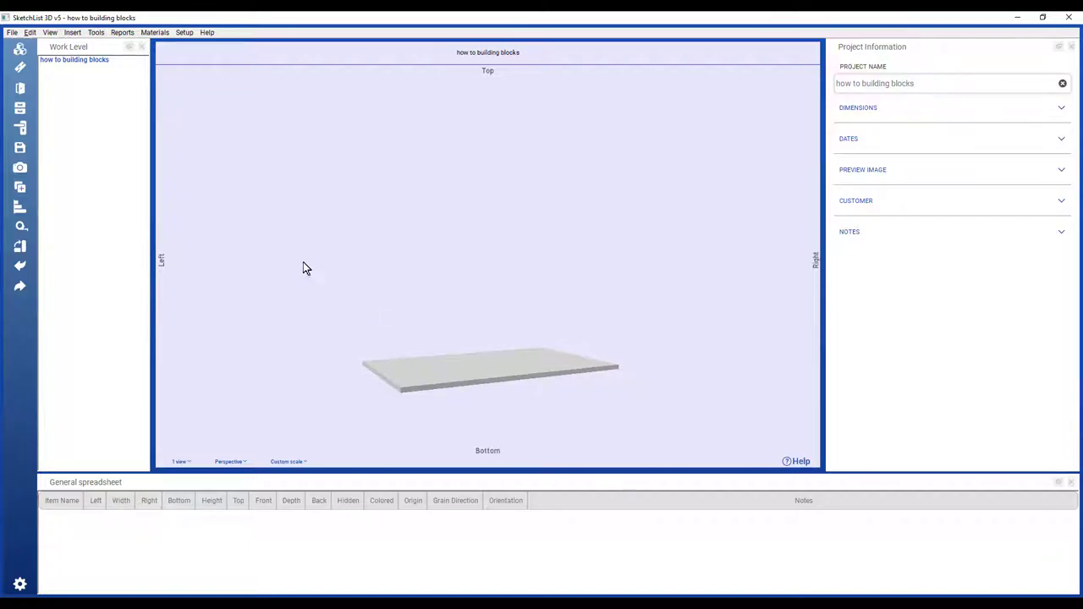
click(21, 52)
click(74, 55)
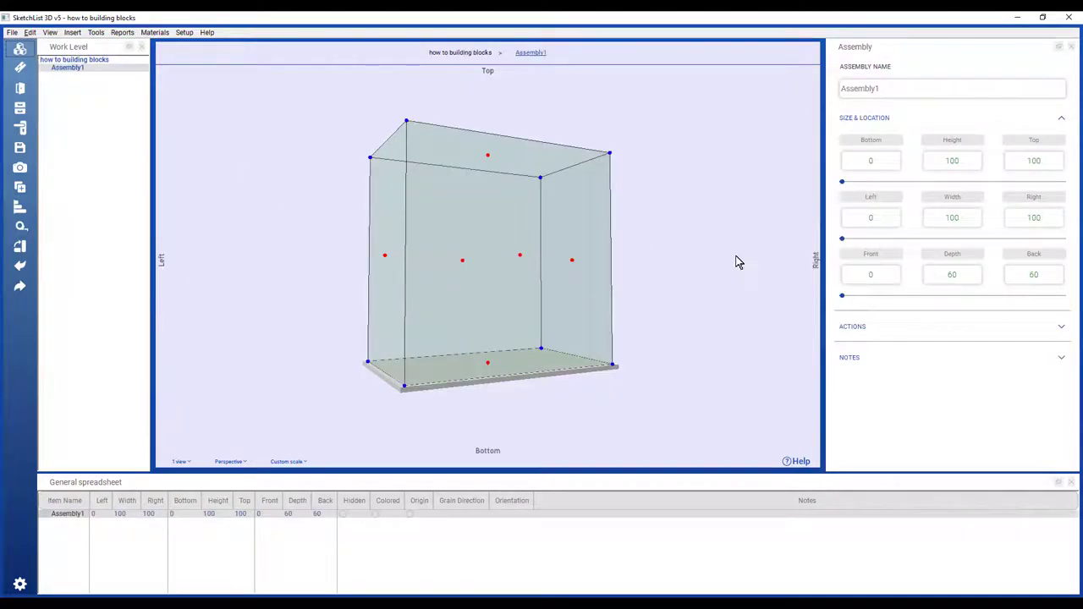
- Size the assembly 60 high, 48 wide and 18 deep
double_click(972, 162)
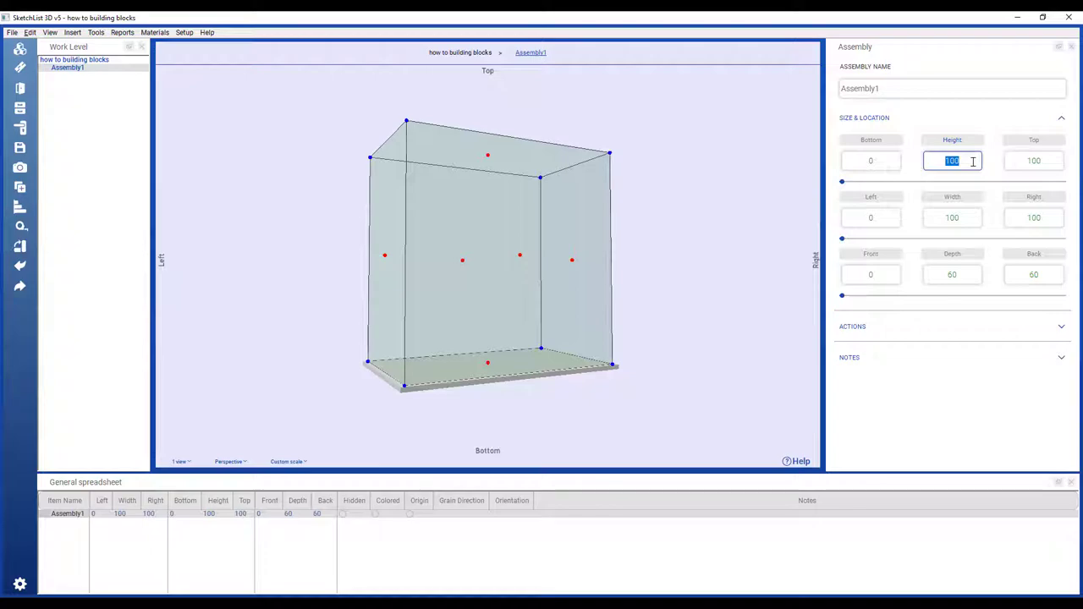
text(60)
click(1036, 146)
click(973, 211)
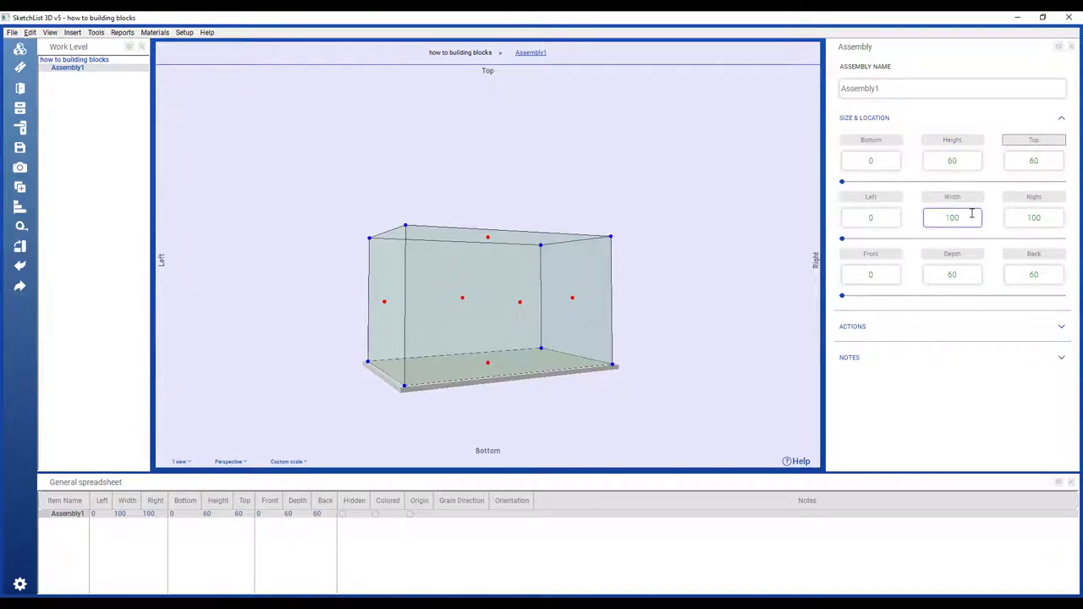
double_click(972, 214)
text(48)
click(1019, 202)
double_click(963, 276)
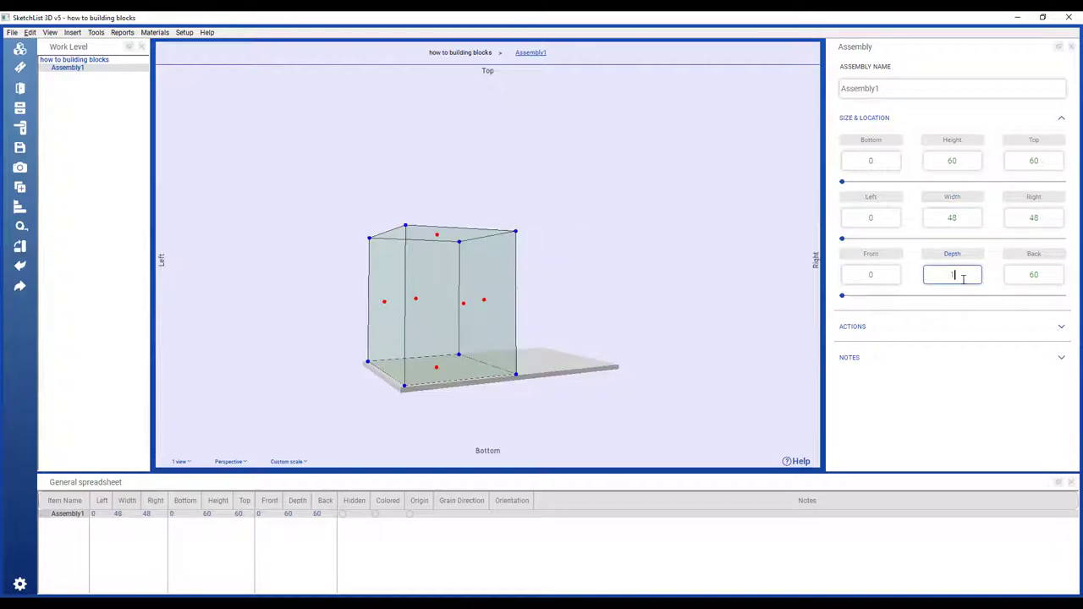
text(18)
click(1033, 258)
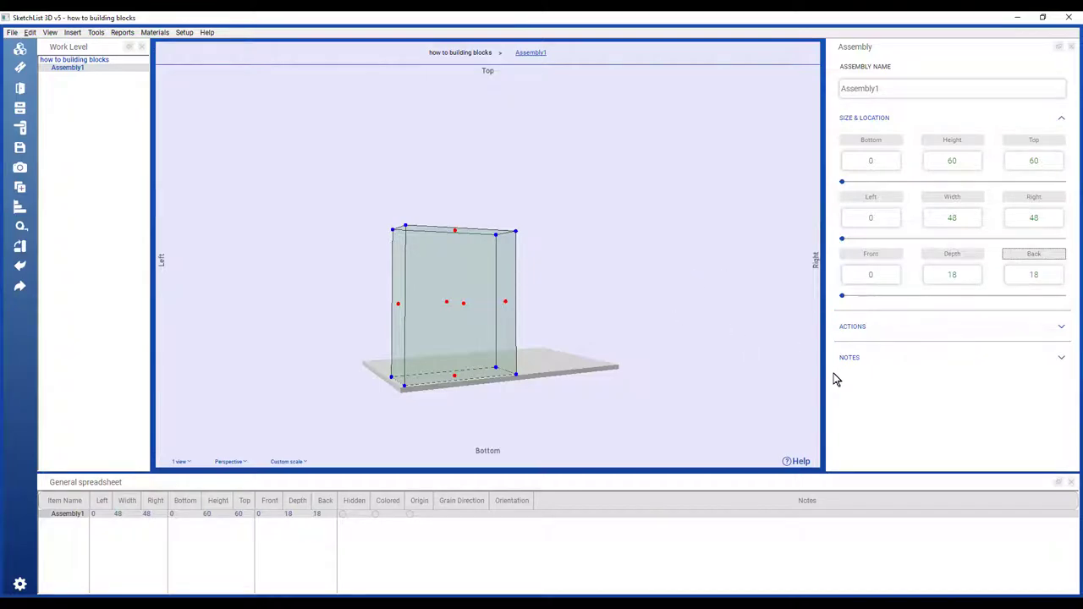
- Inside Assembly1, add two maple 'side' boards, 3/4 thick, 48 high, 17 deep, vertical grain
click(531, 52)
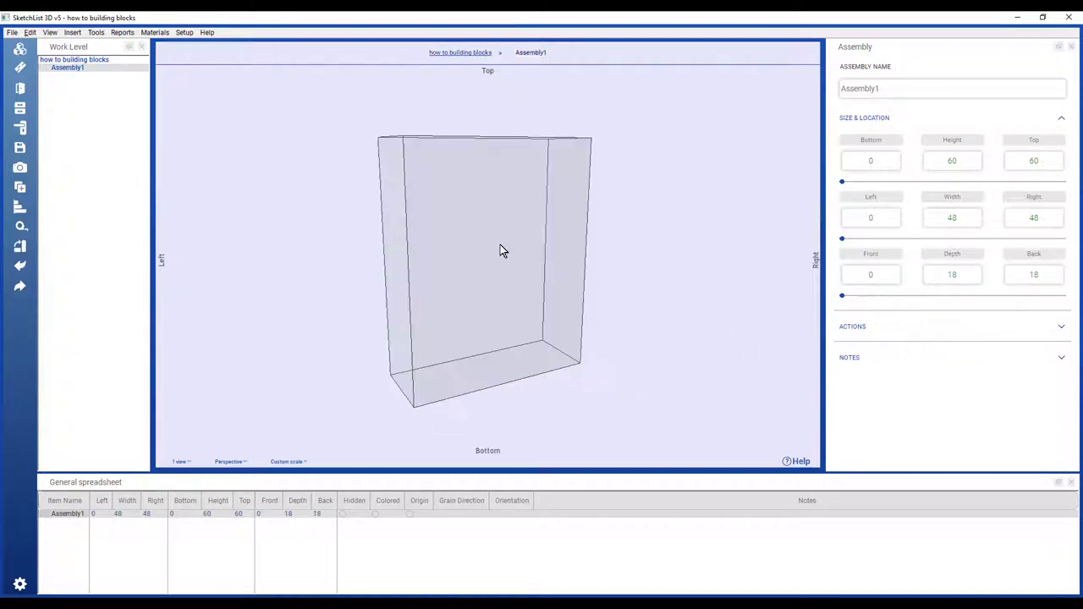
mouse_move(500, 244)
mouse_down()
mouse_move(485, 239)
mouse_move(497, 251)
mouse_up()
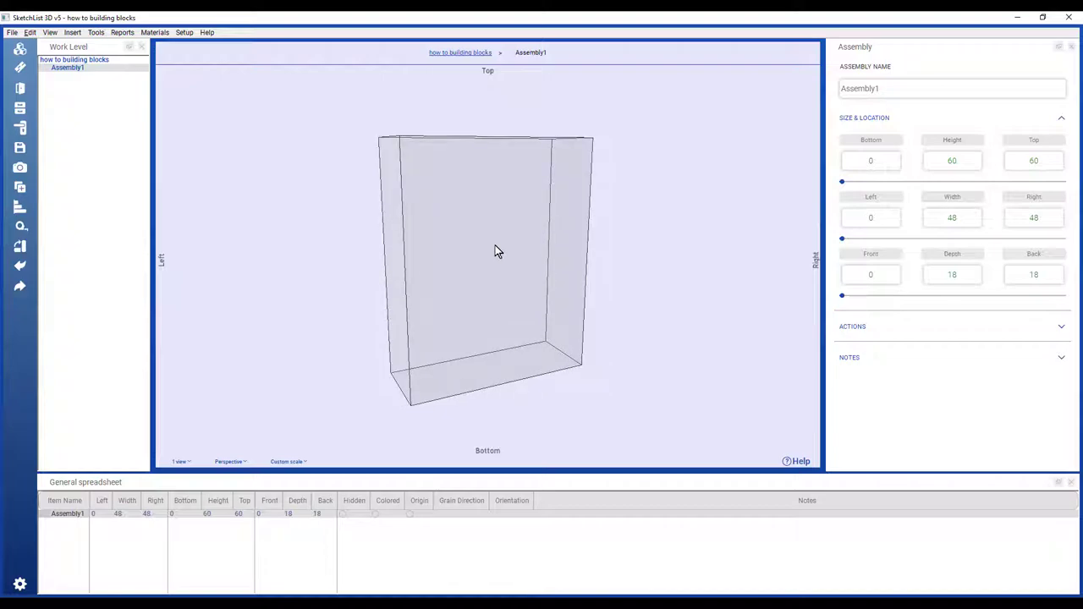
click(23, 69)
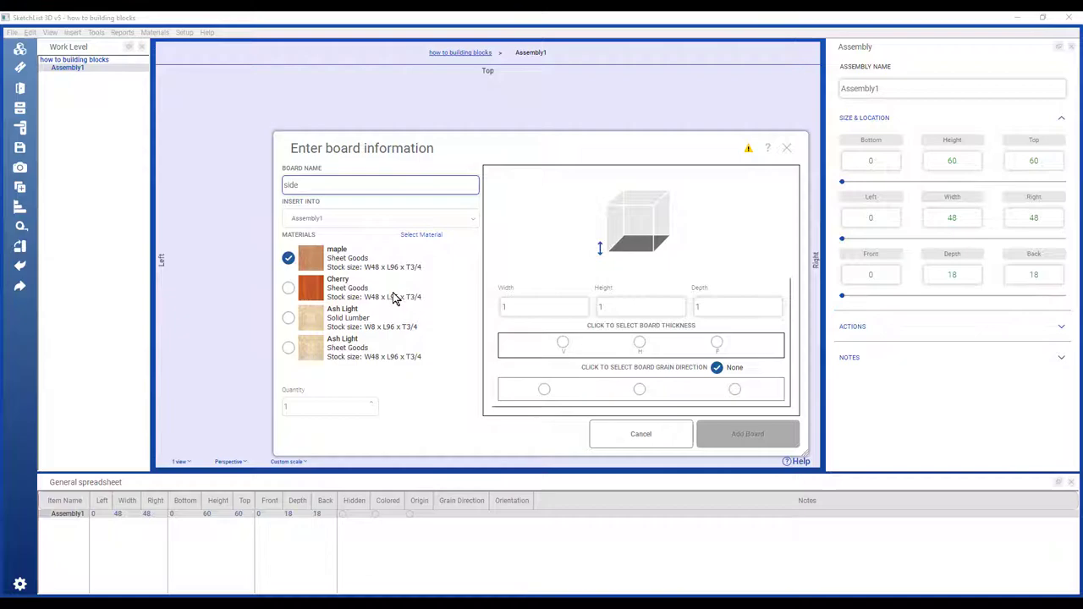
click(375, 405)
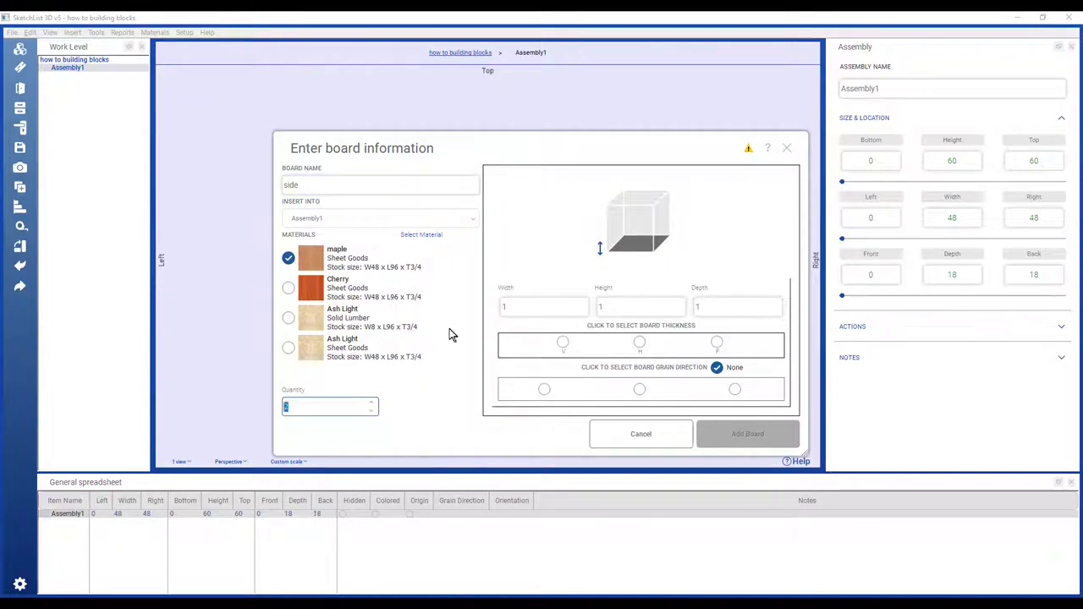
click(526, 309)
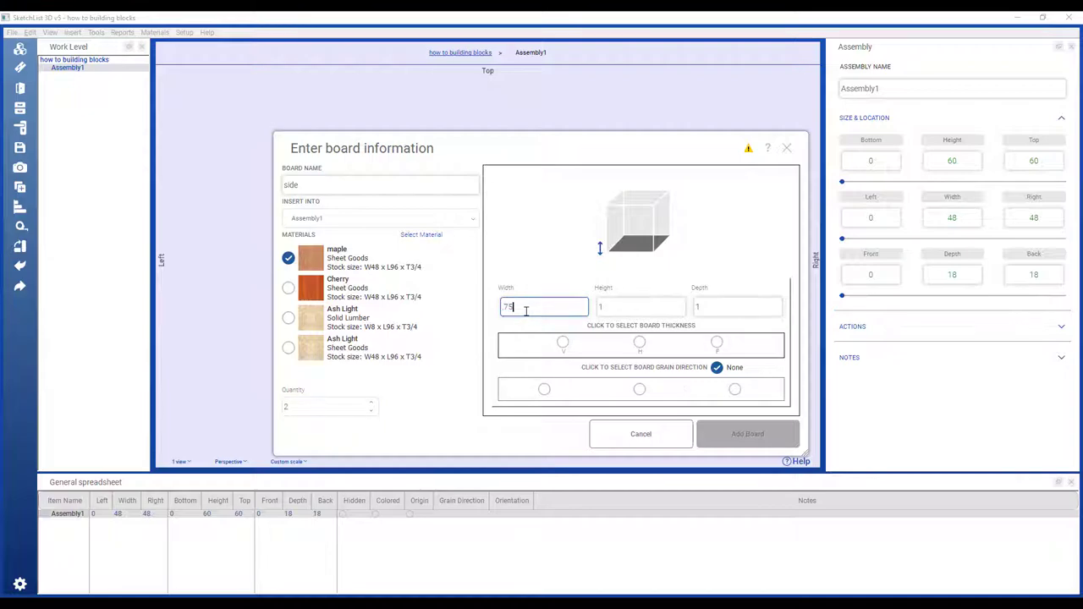
click(563, 344)
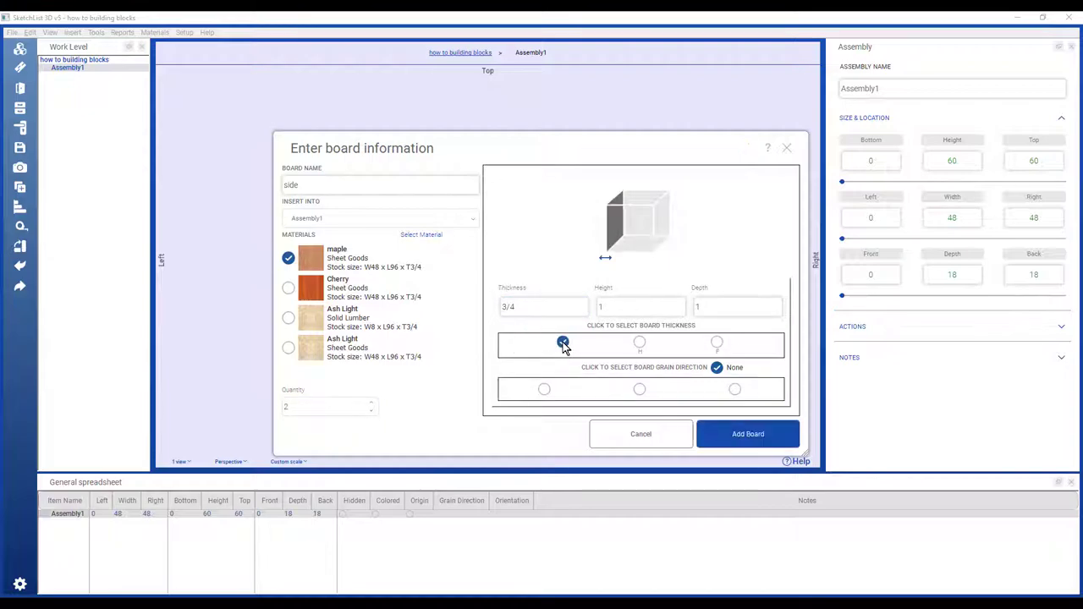
click(632, 307)
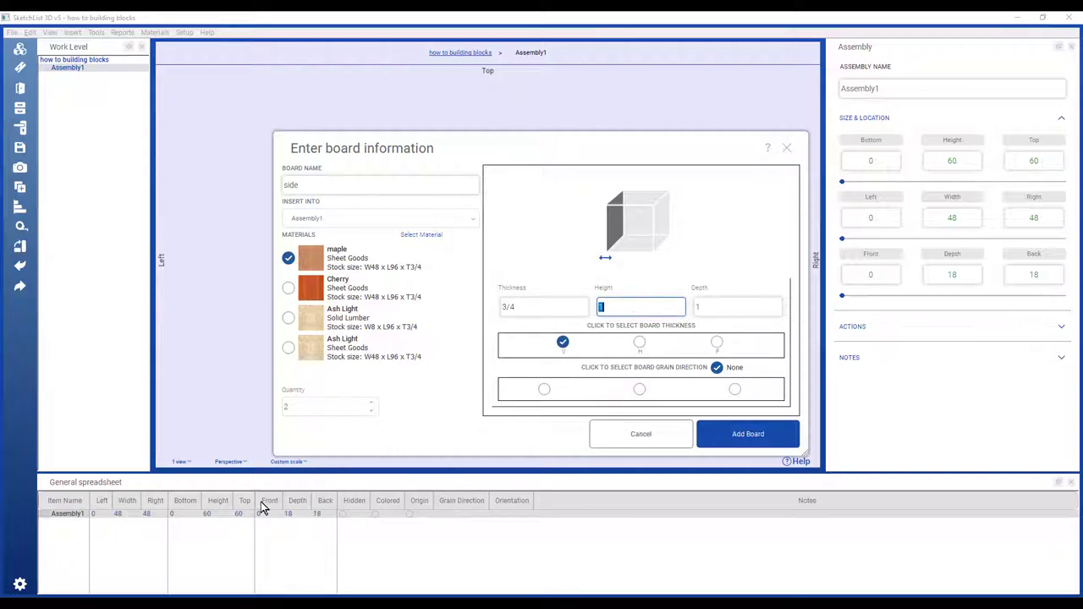
text(48)
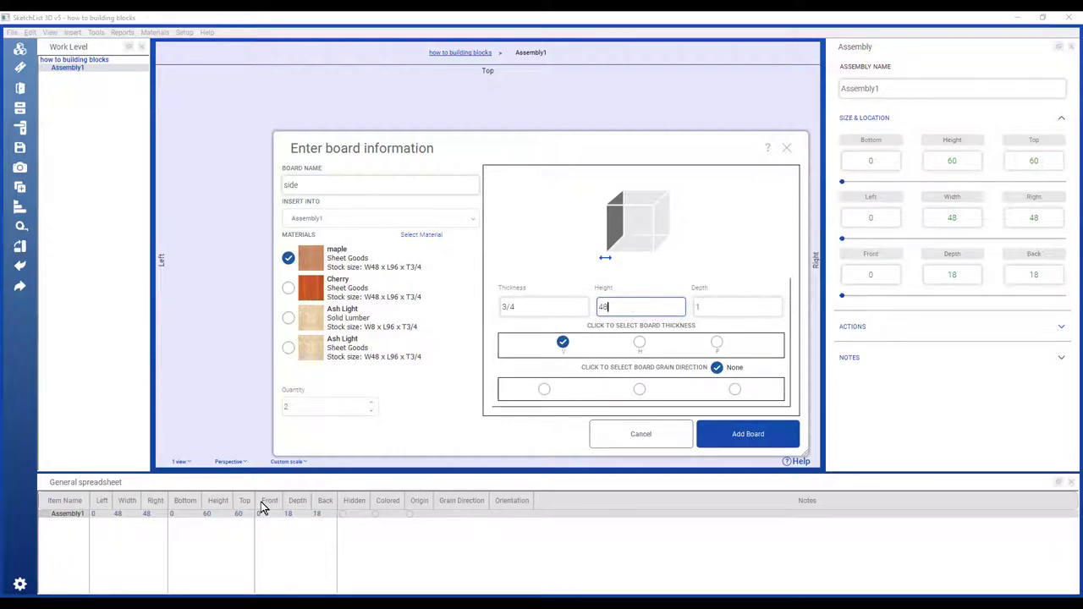
click(715, 307)
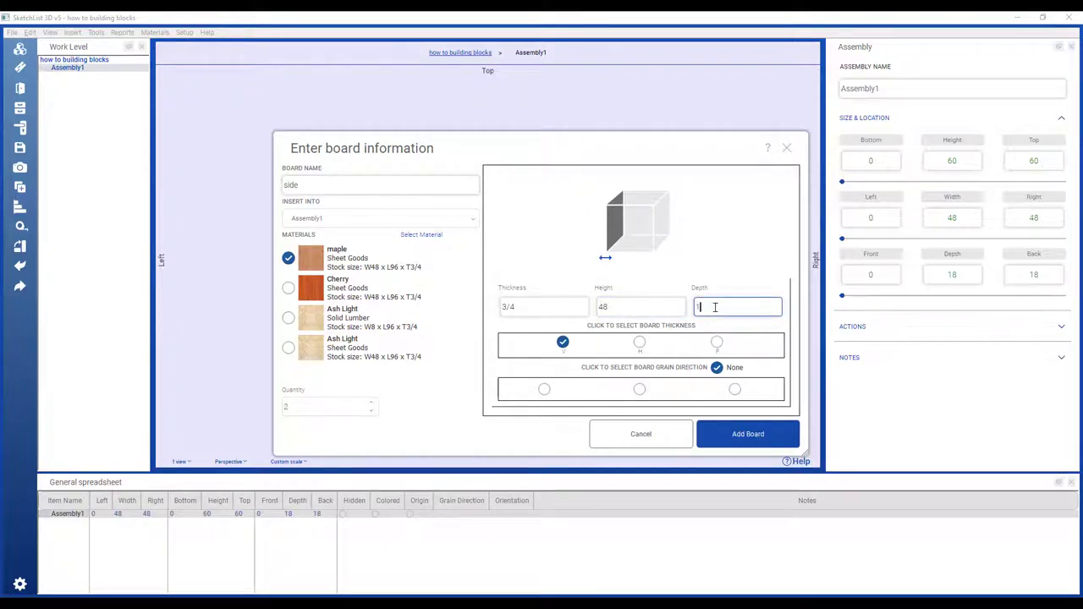
click(643, 390)
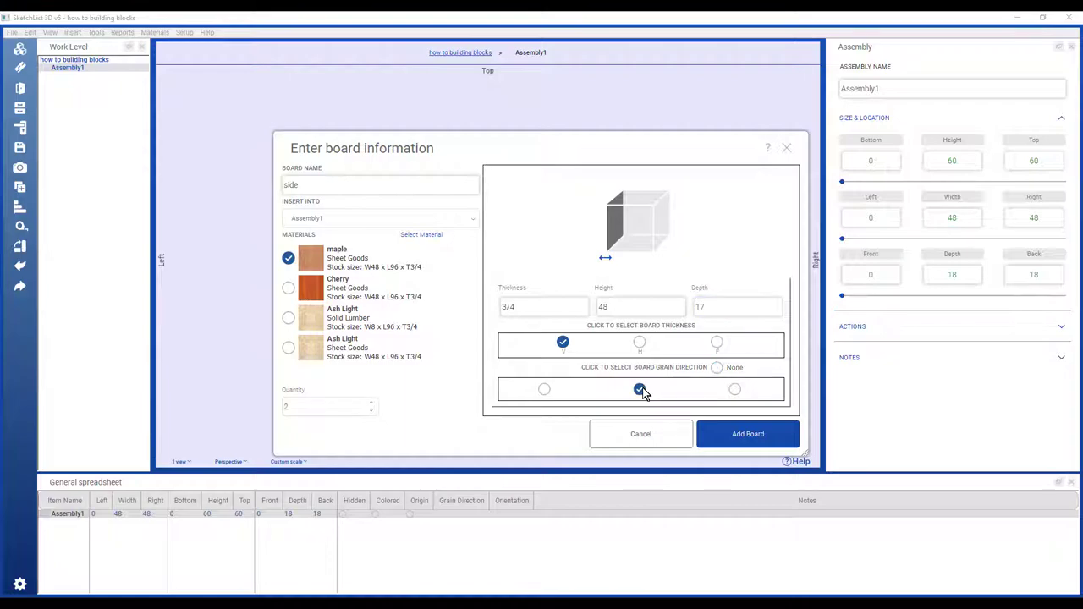
click(759, 434)
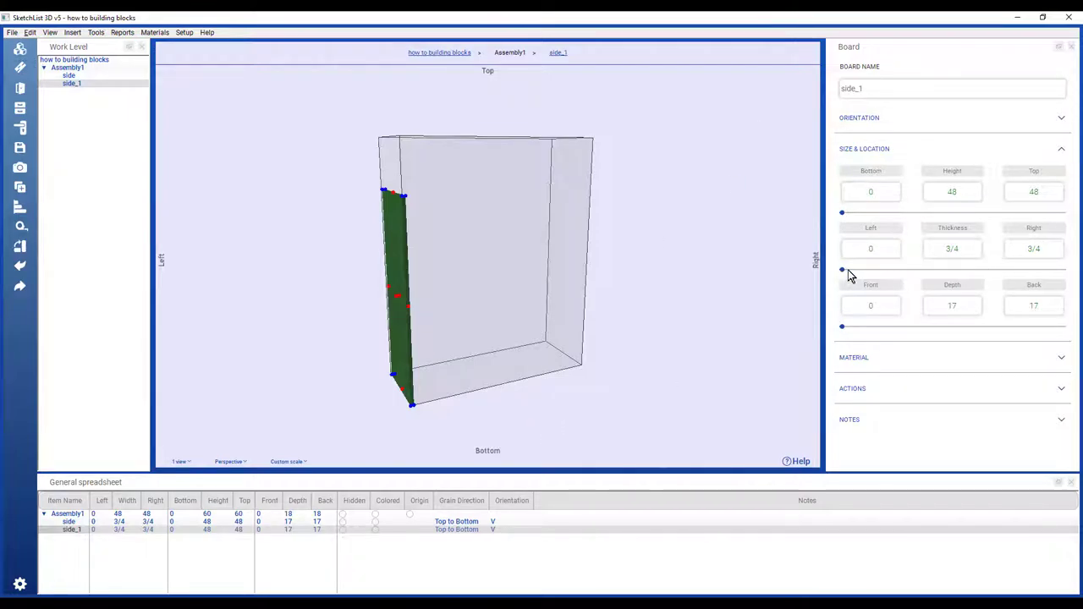
- Slide the second side board to the assembly's right end
drag(843, 271, 1075, 280)
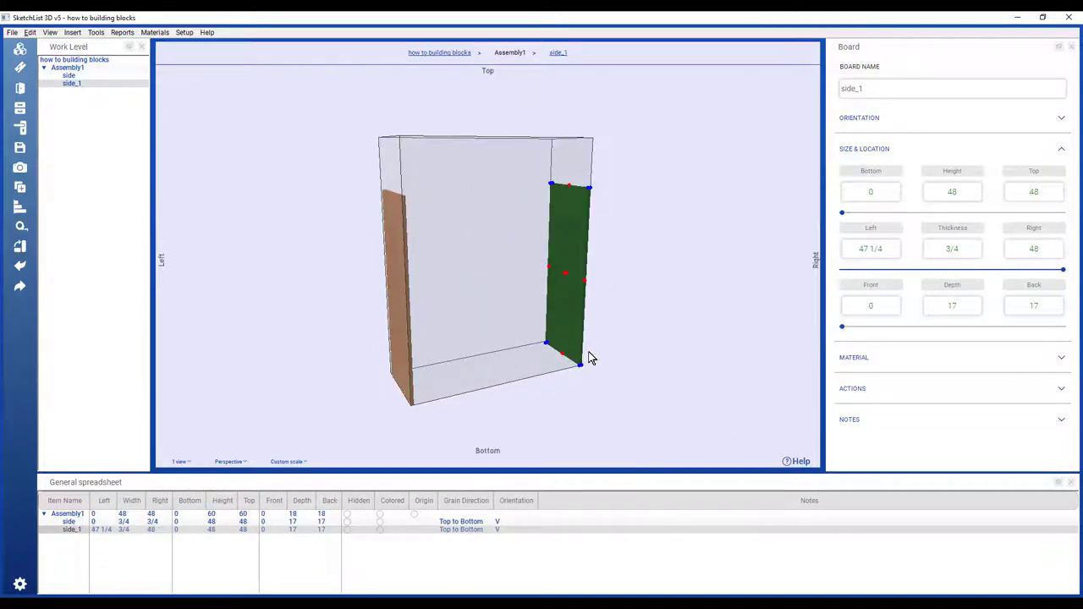
click(499, 359)
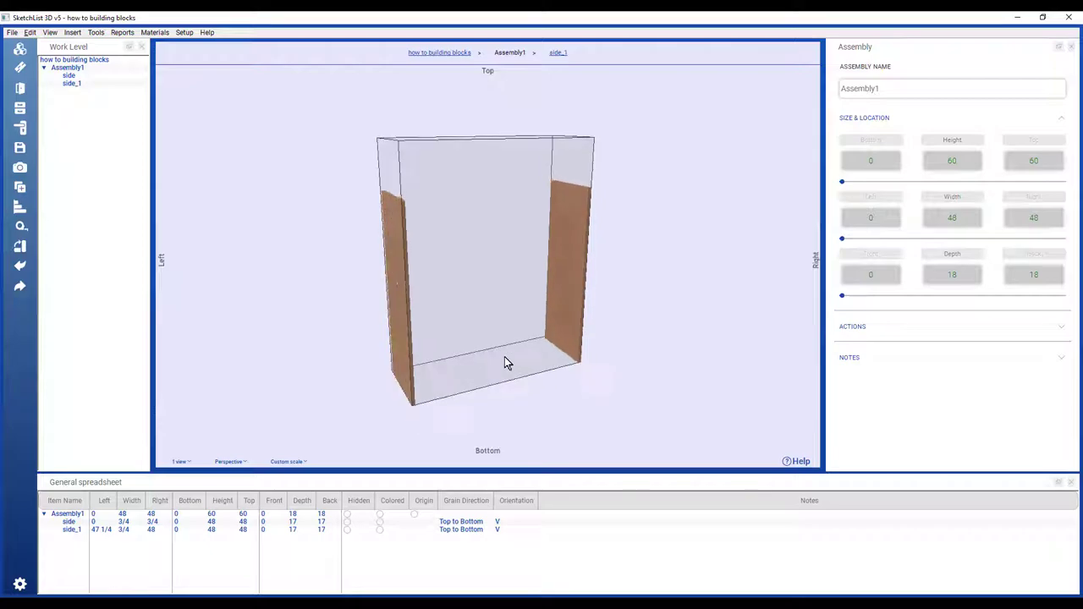
click(20, 68)
- Add a cherry 'shelf' board 46 wide, 3/4 thick, 17 deep with left-to-right grain
click(426, 191)
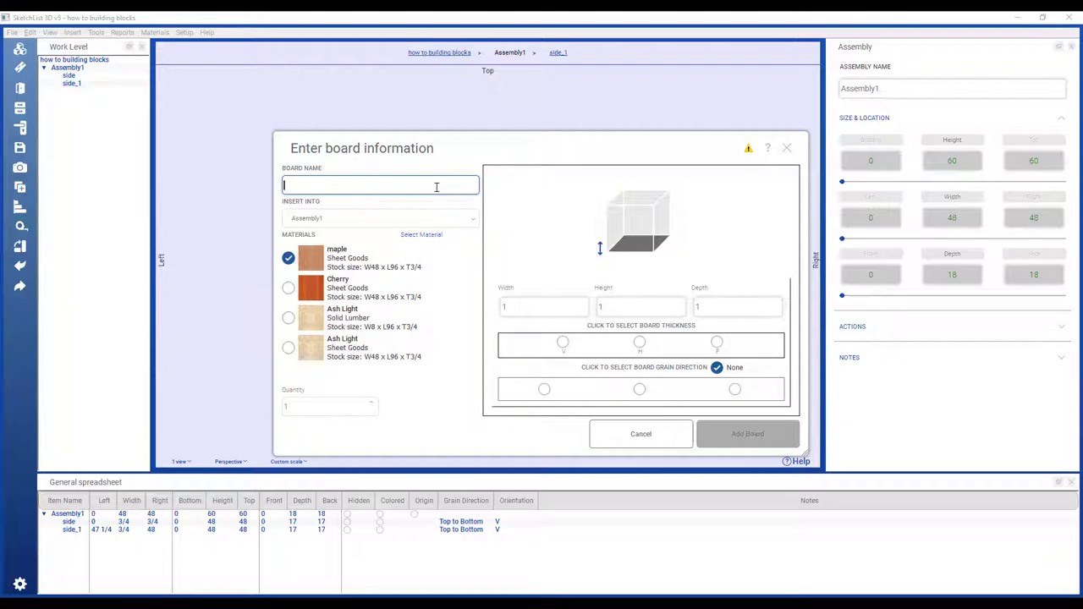
text(shelf)
click(288, 292)
click(540, 307)
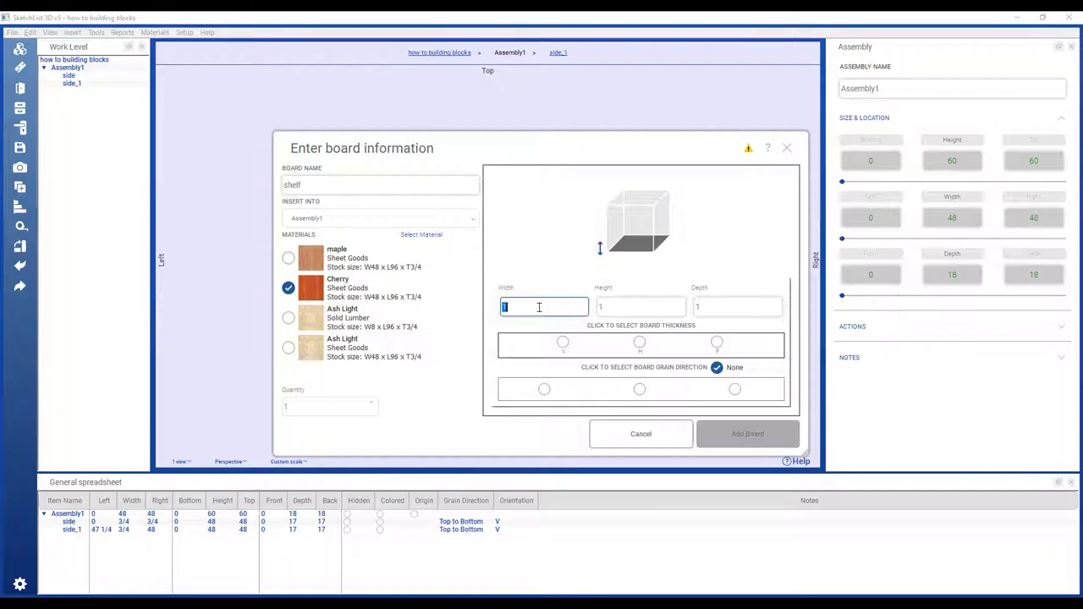
text(46)
click(626, 307)
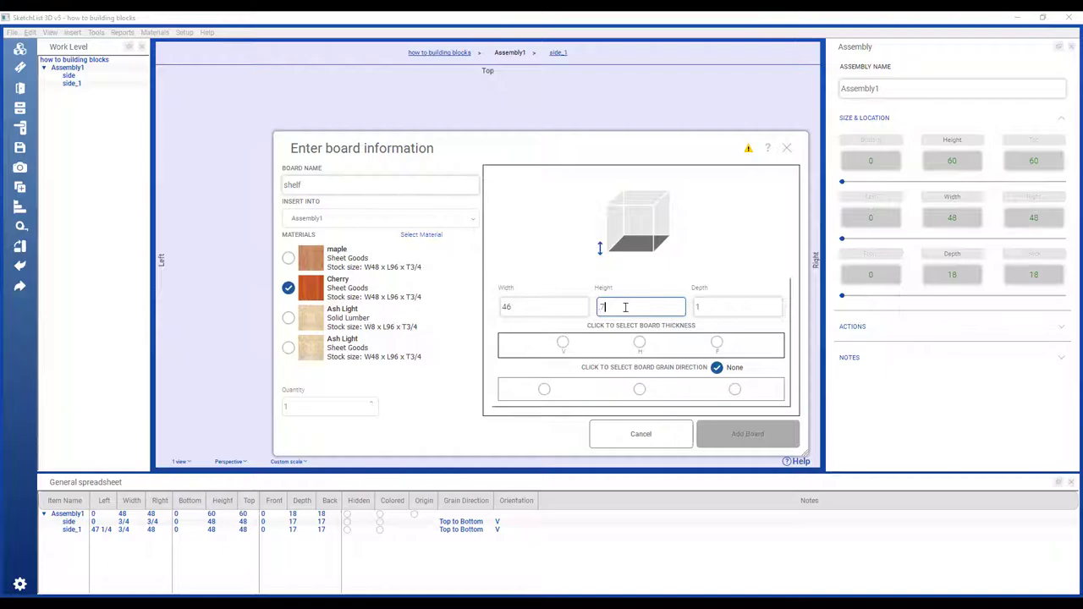
click(640, 343)
click(717, 307)
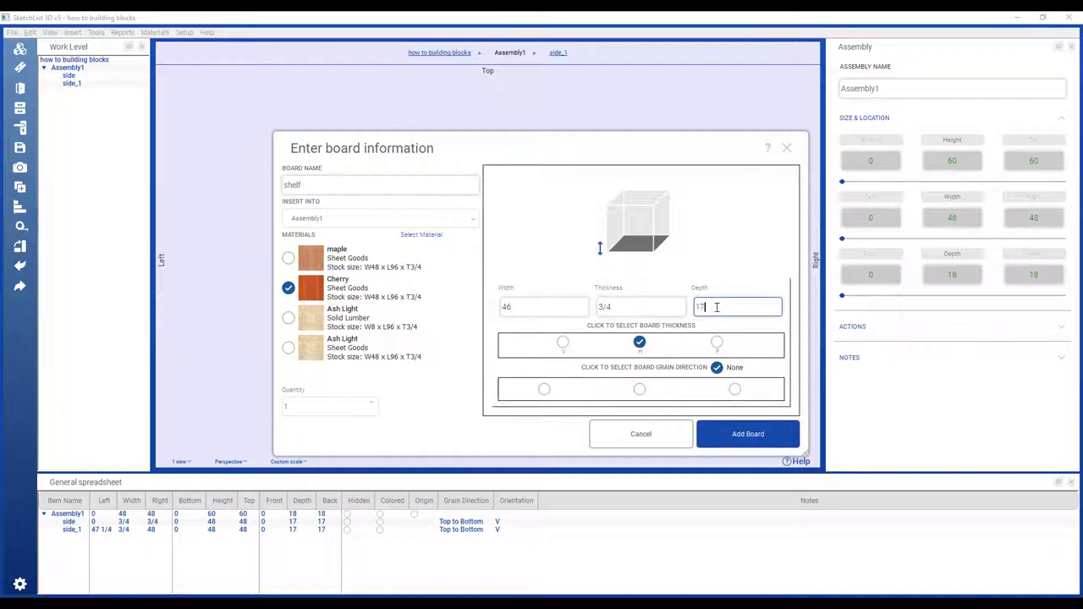
click(545, 391)
click(756, 435)
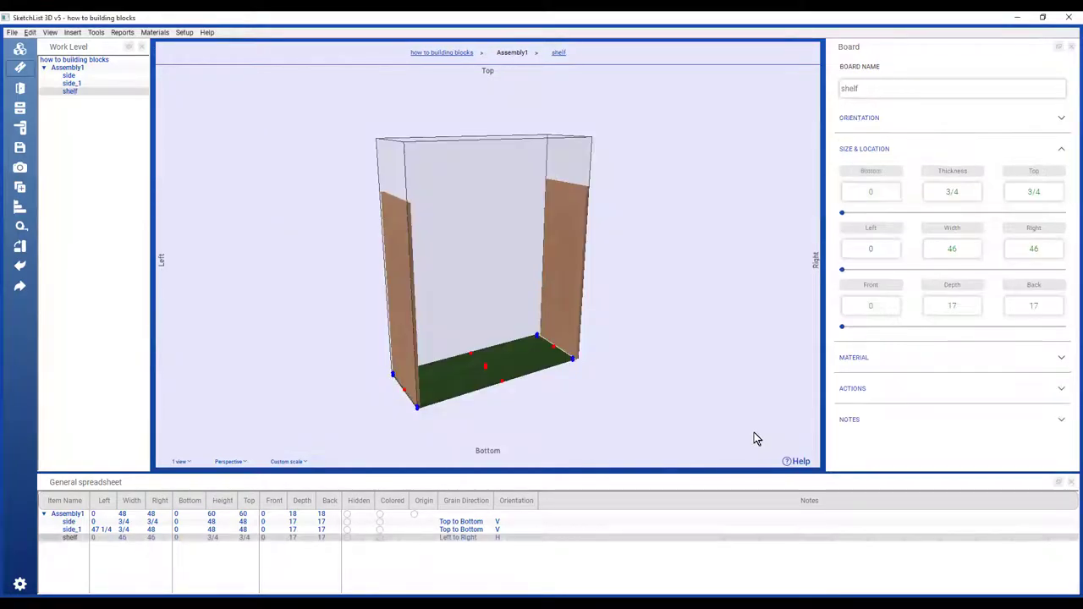
- Set the shelf's left edge to 3/4 and right edge to 47 1/4
scroll(452, 354, up, 3)
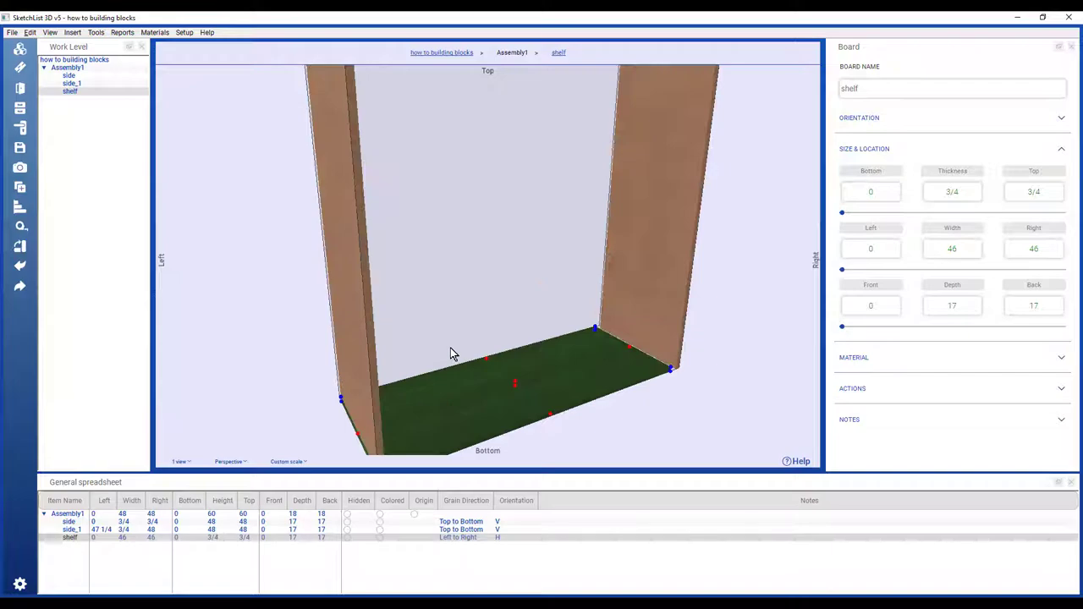
scroll(476, 372, down, 3)
scroll(494, 340, up, 3)
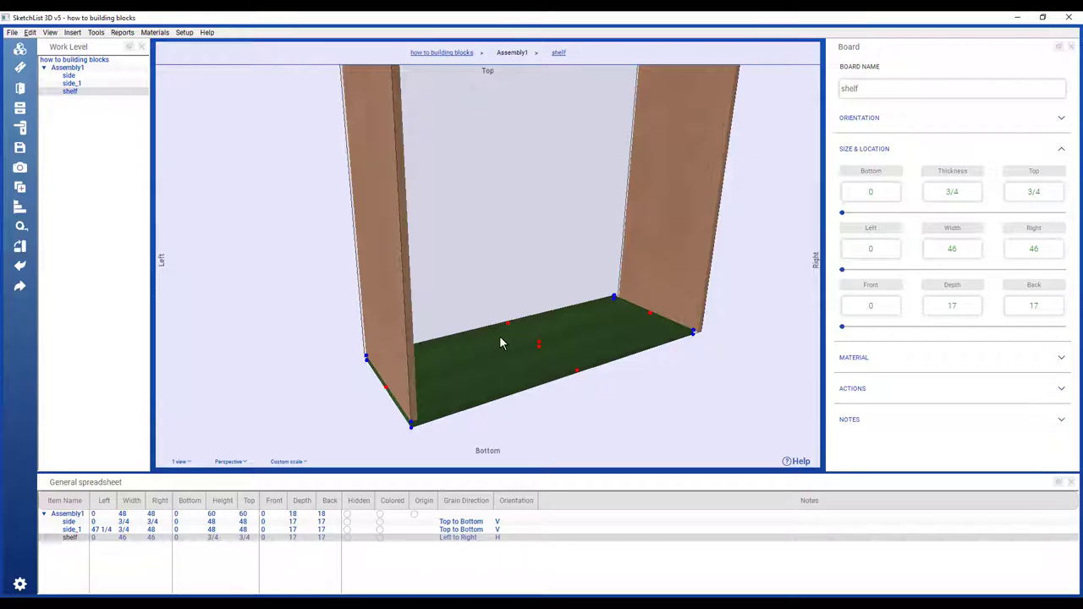
click(878, 247)
double_click(880, 249)
text(.75)
click(1022, 233)
click(702, 237)
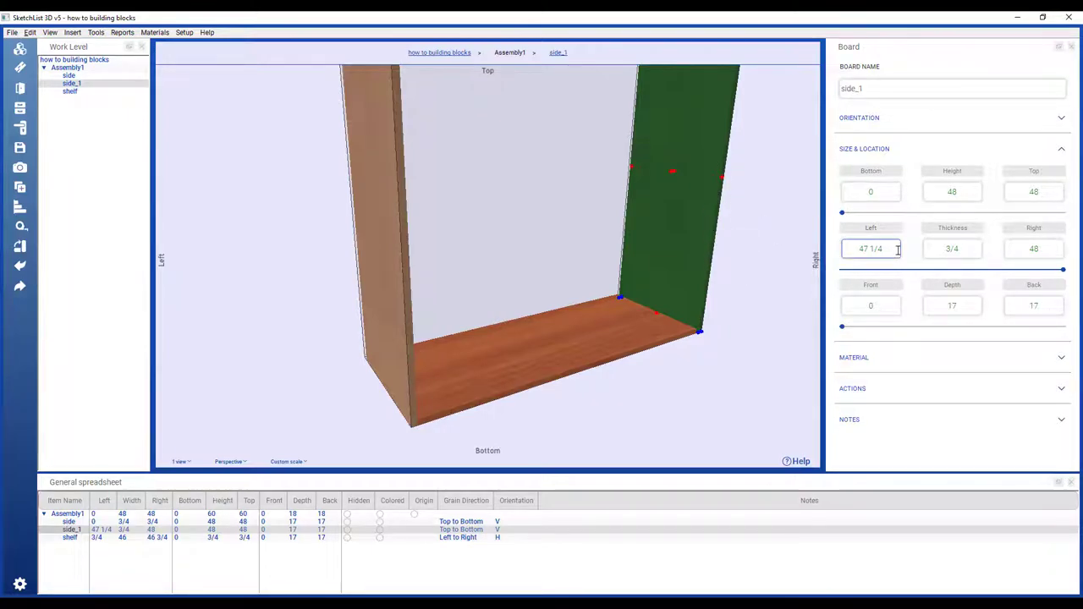
click(629, 328)
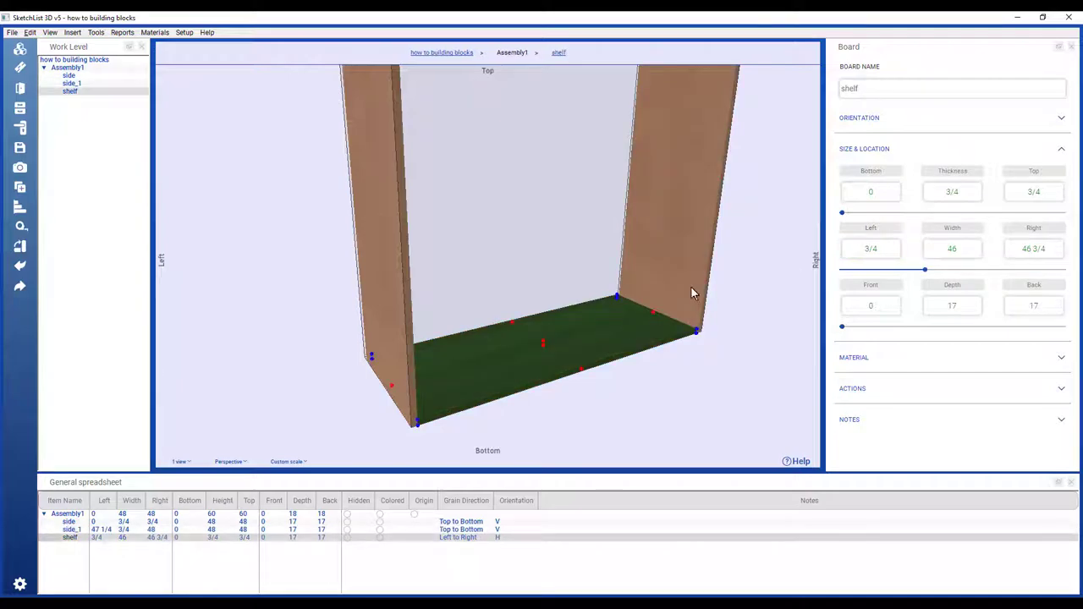
click(1053, 247)
text(47.25)
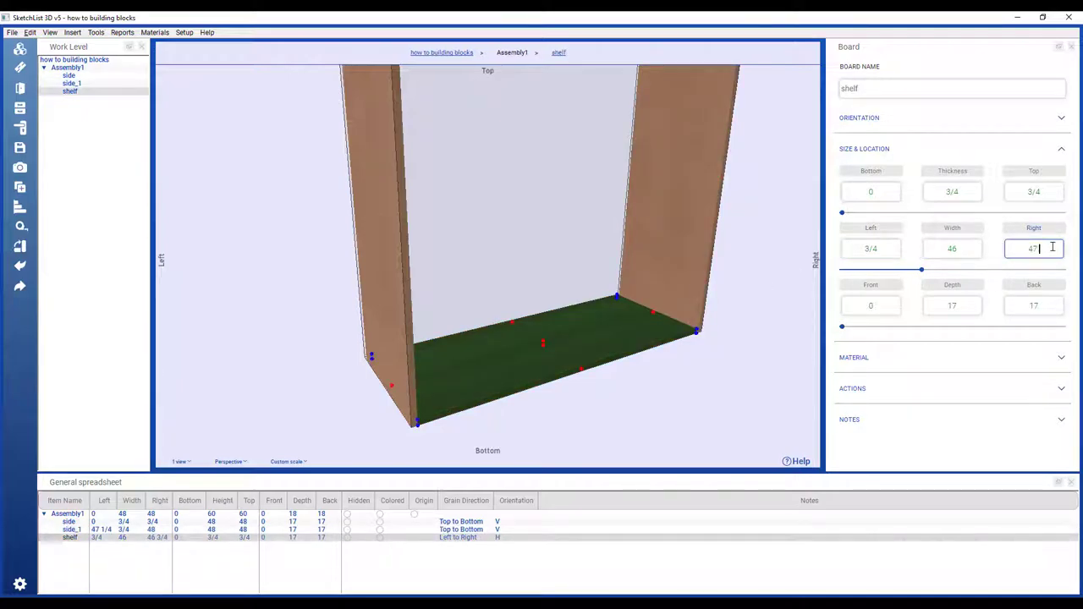
click(960, 233)
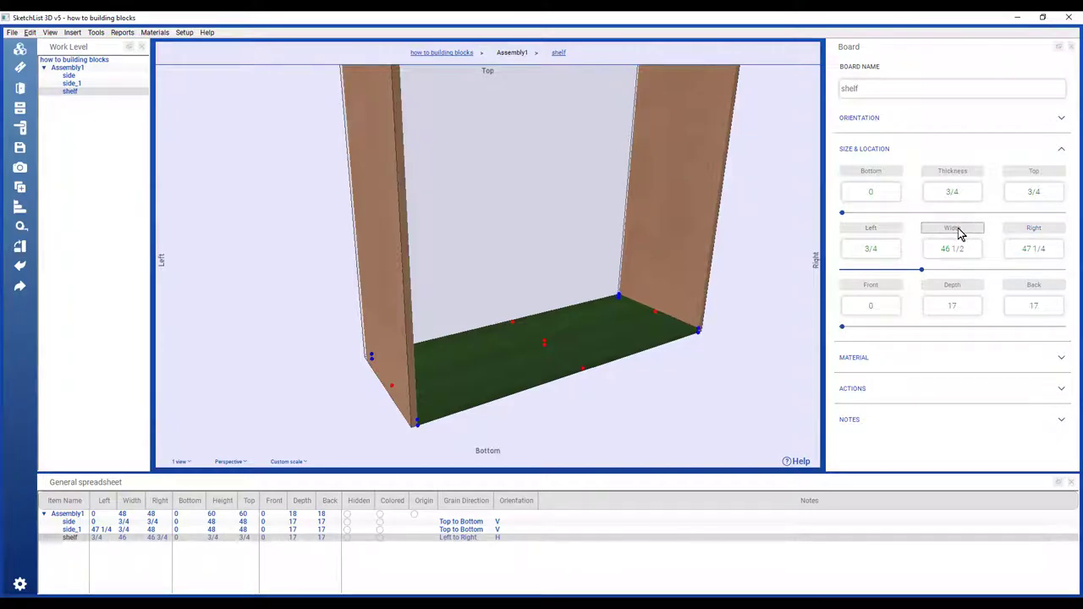
- Raise the shelf's top position to 4 inches
click(893, 194)
click(1041, 193)
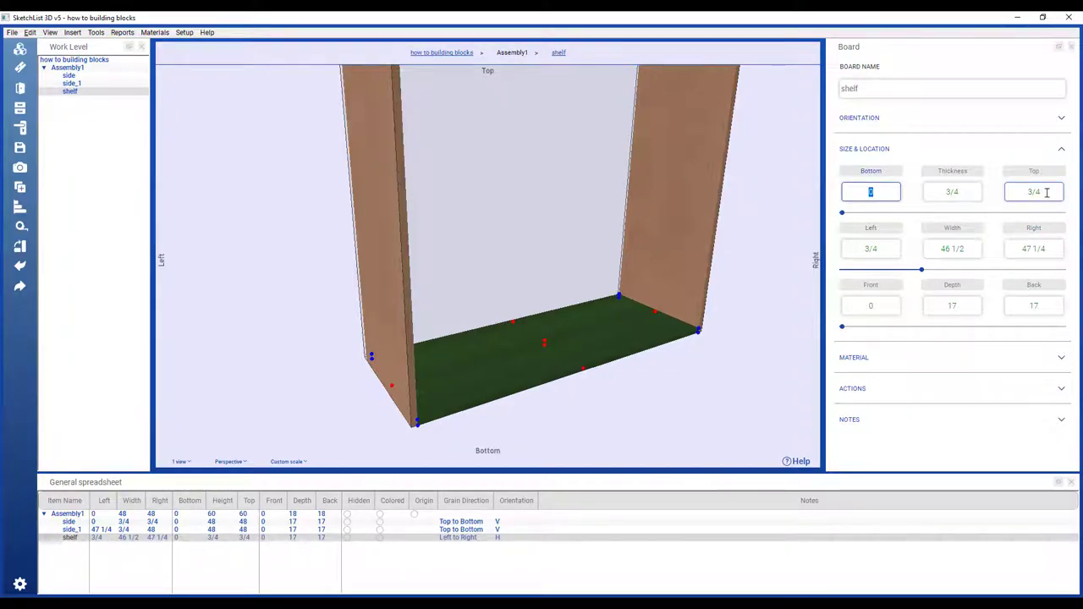
text(4)
click(881, 174)
scroll(665, 302, down, 3)
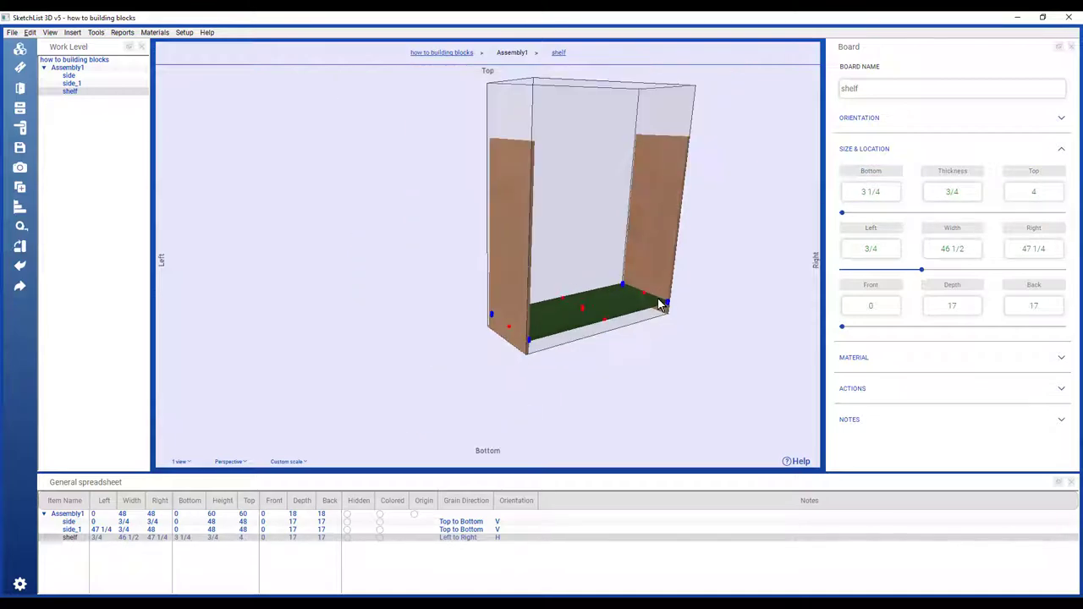
drag(580, 334, 527, 329)
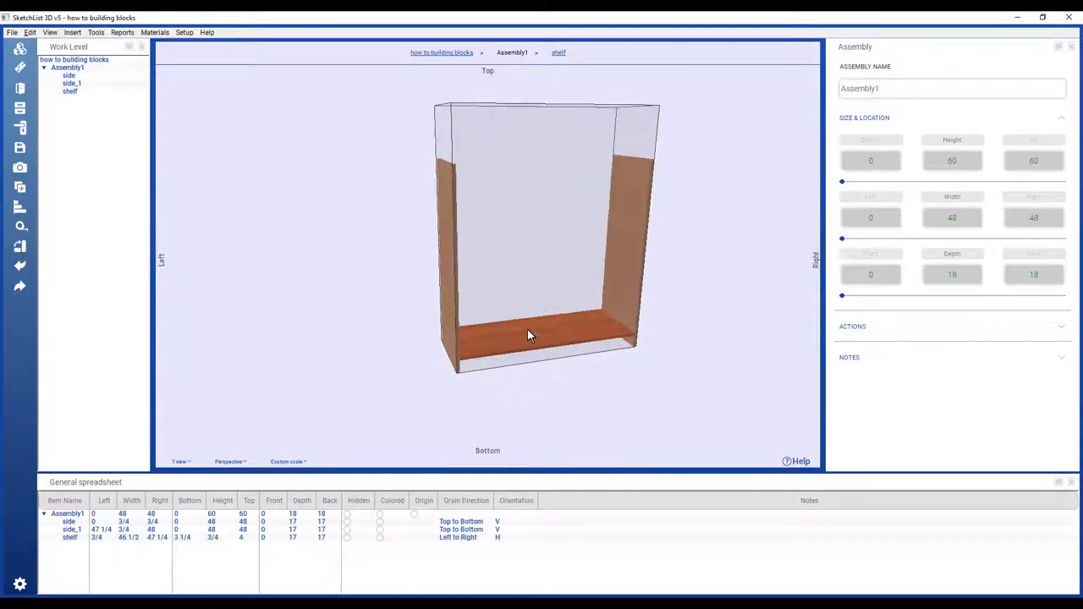
click(544, 349)
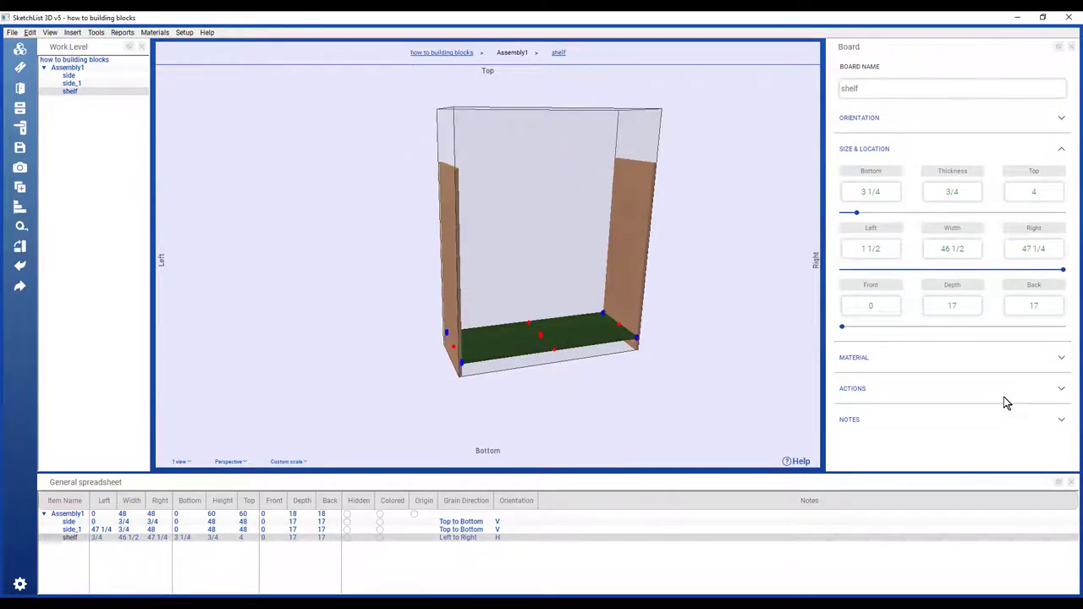
click(1059, 394)
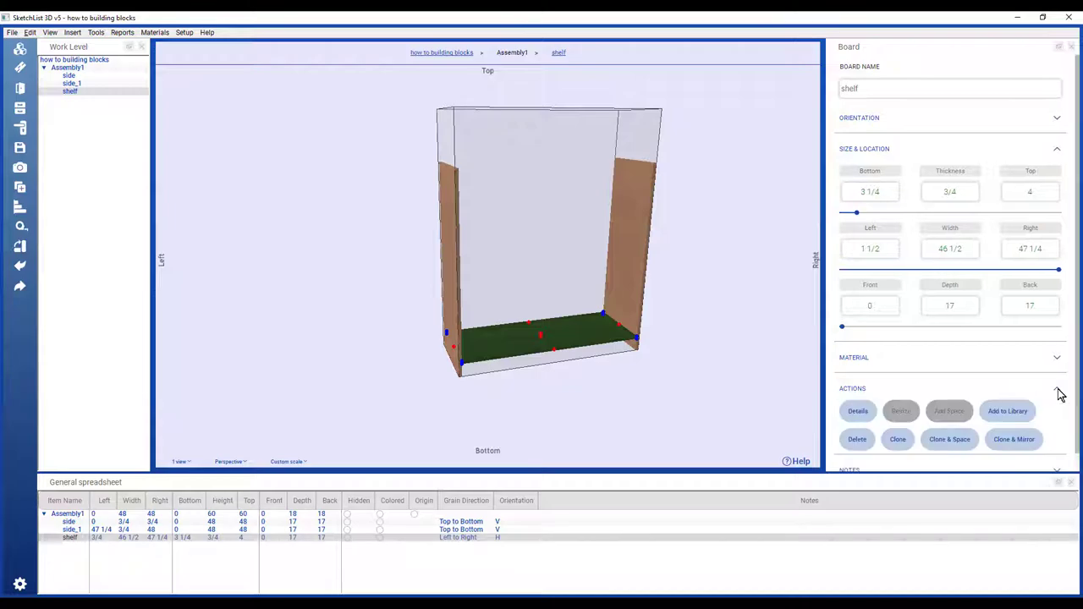
- Clone the shelf three times upward from its bottom, equally spaced, last copy's top at 48
click(961, 441)
mouse_move(624, 111)
mouse_down()
mouse_move(906, 85)
mouse_move(892, 65)
mouse_up()
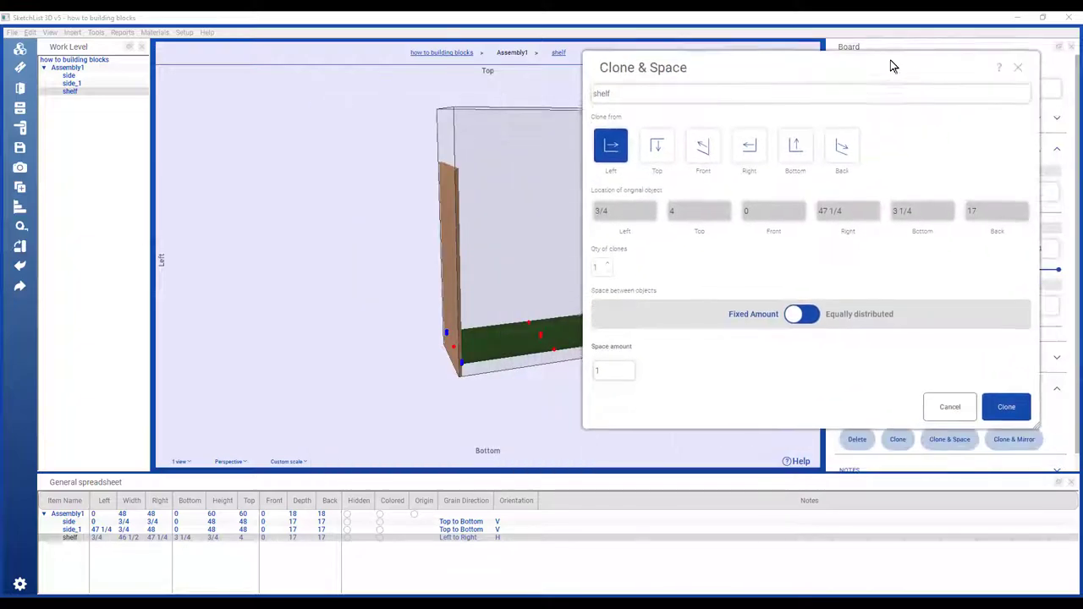
click(799, 148)
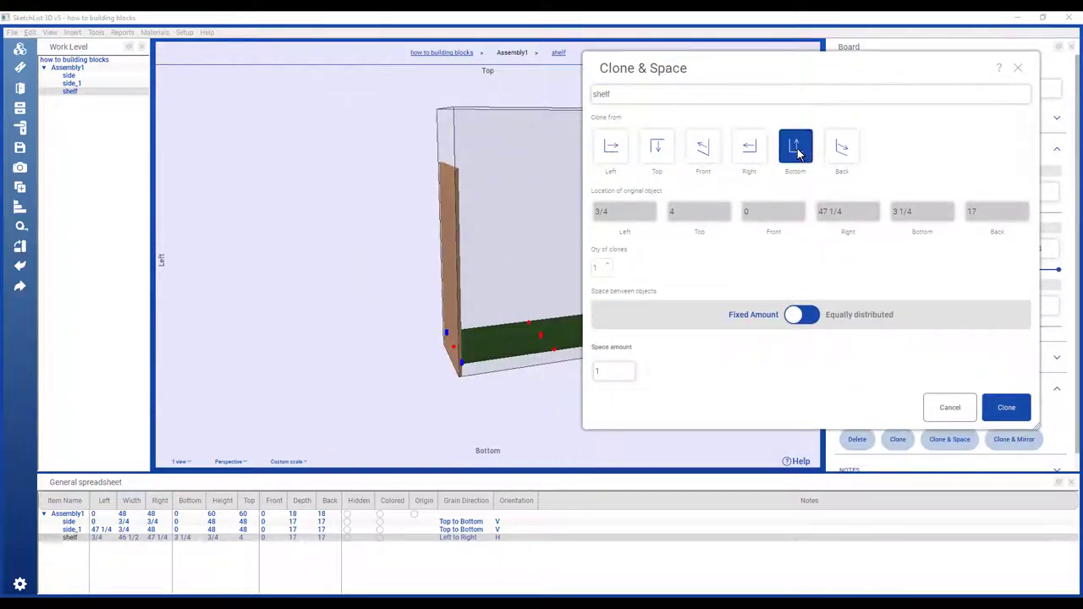
click(608, 267)
click(803, 316)
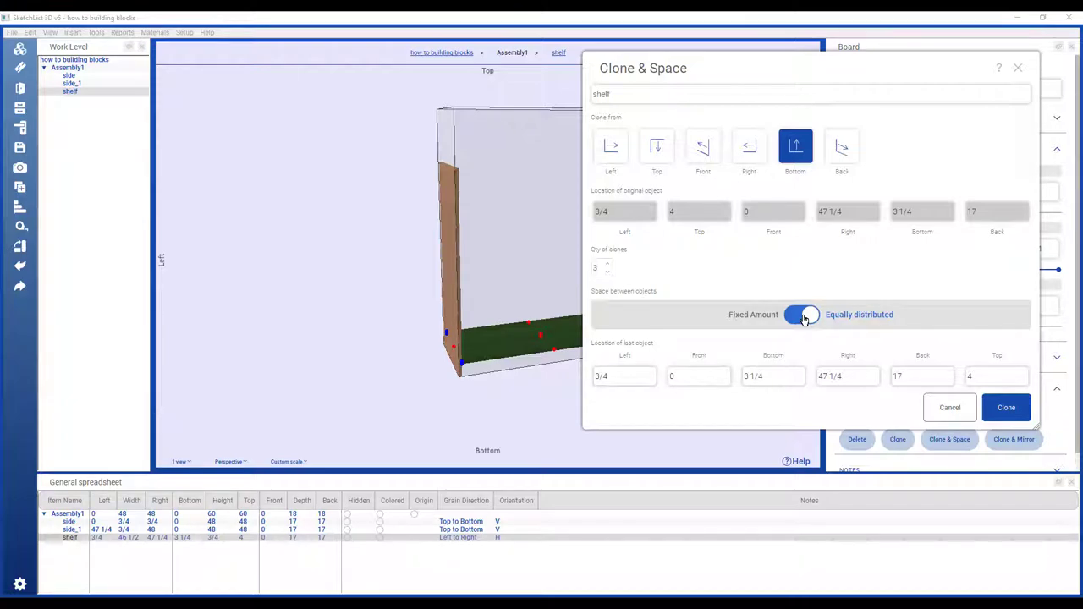
click(1001, 374)
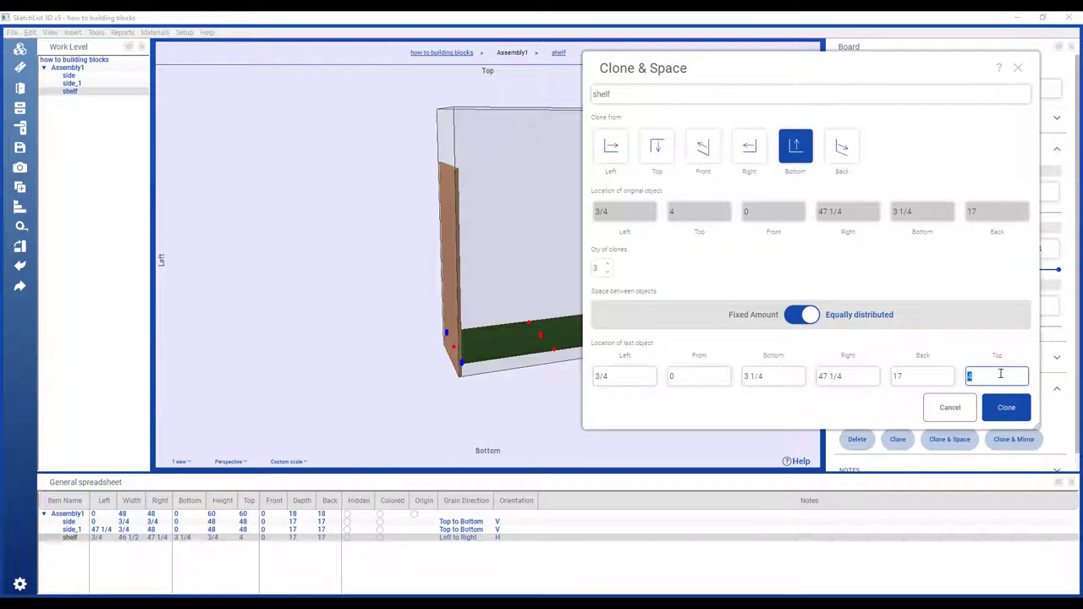
text(48)
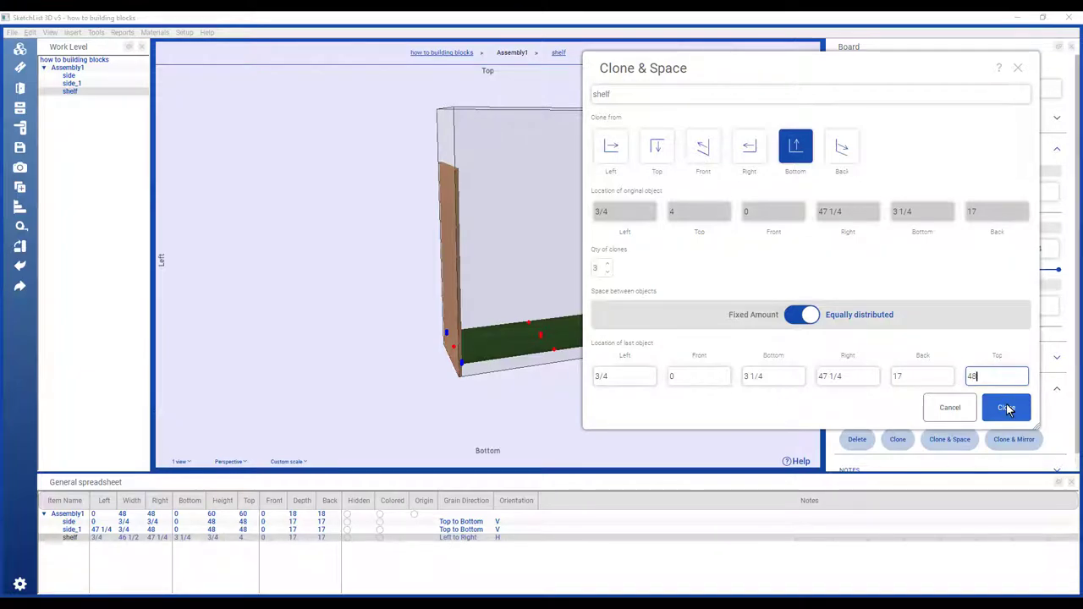
click(1006, 408)
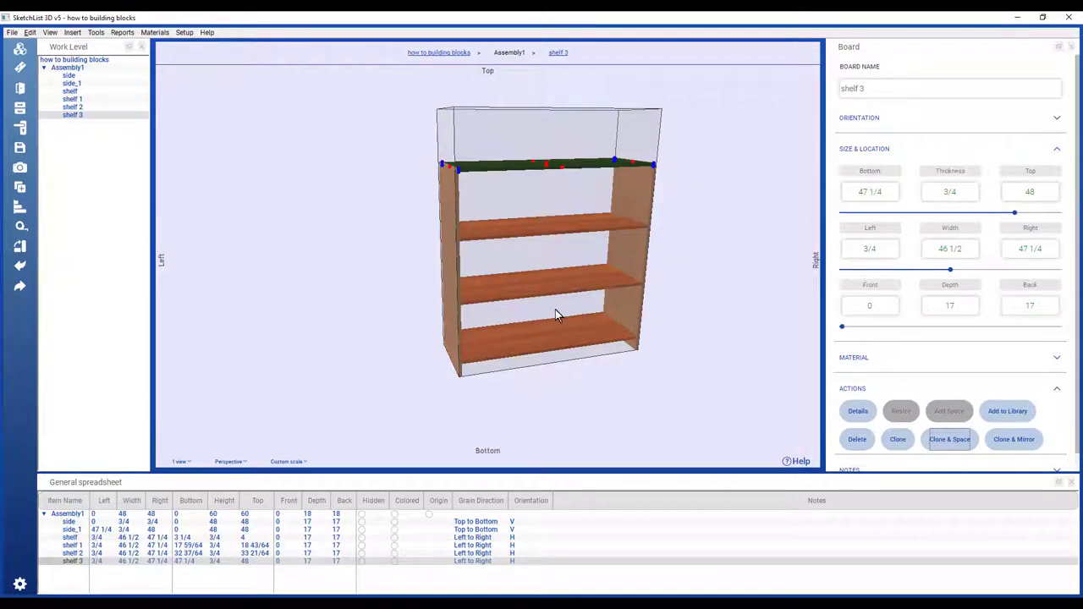
mouse_move(555, 309)
mouse_down()
mouse_move(663, 312)
mouse_move(547, 314)
mouse_up()
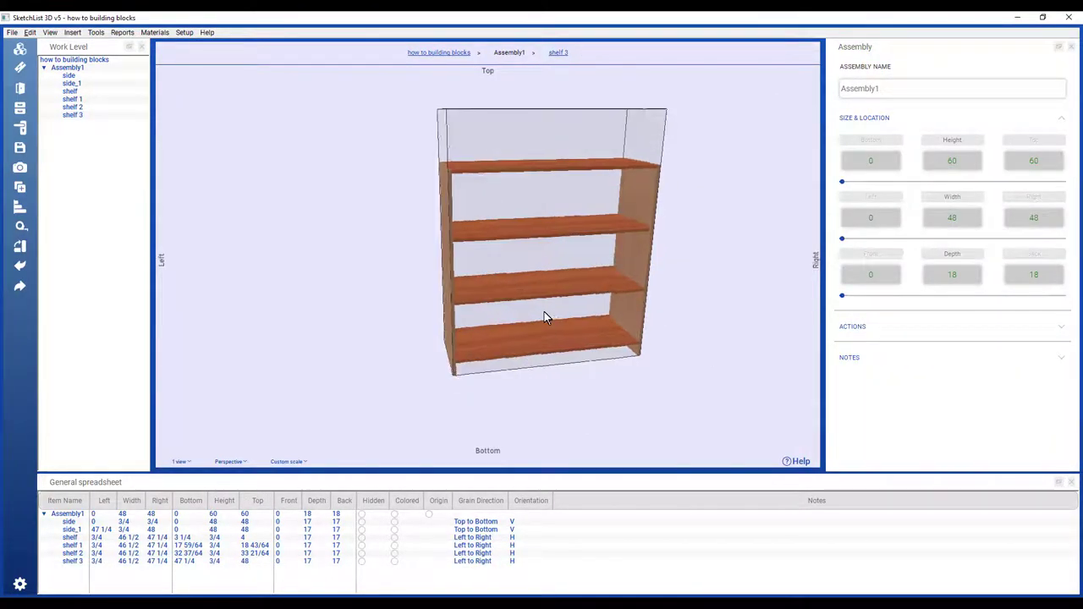
- Add a maple 'back' board 46 1/2 wide, 40 high, 3/4 thick with top-to-bottom grain
click(20, 70)
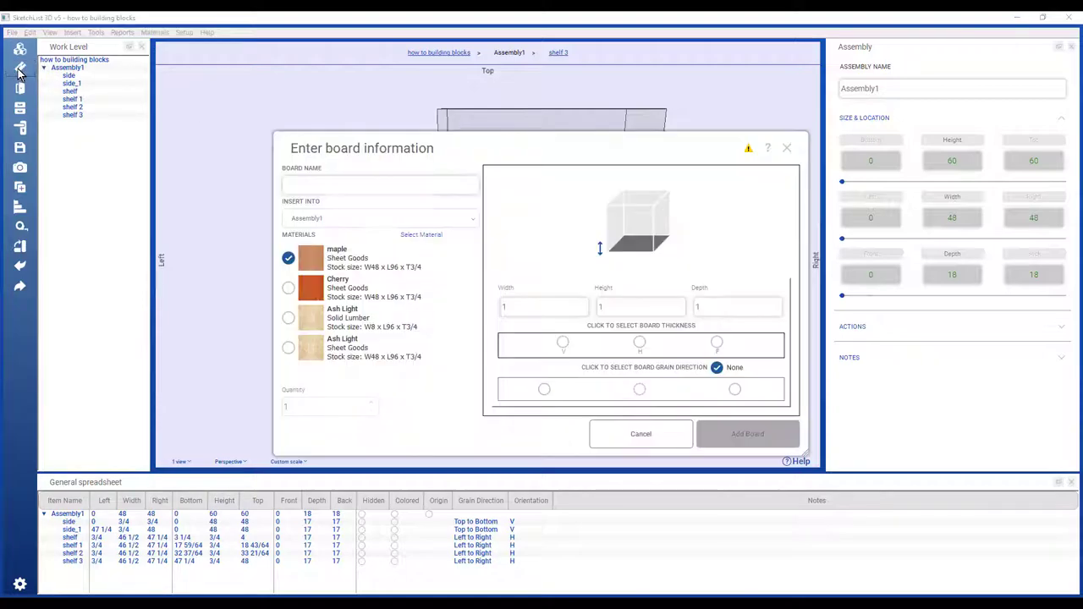
click(357, 187)
text(back)
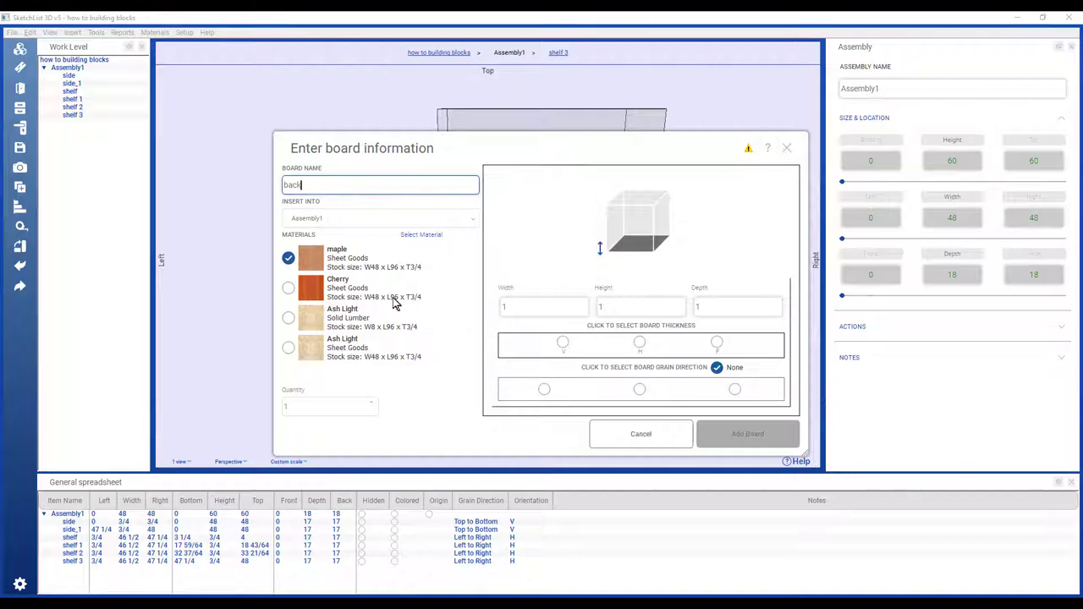
click(529, 307)
click(529, 306)
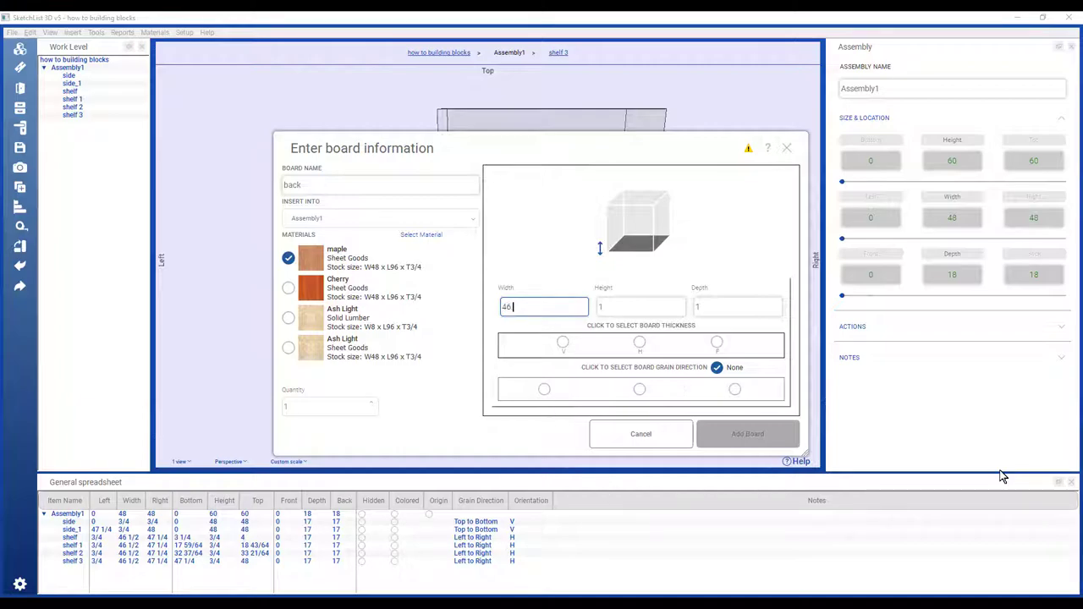
text(46.5)
click(677, 311)
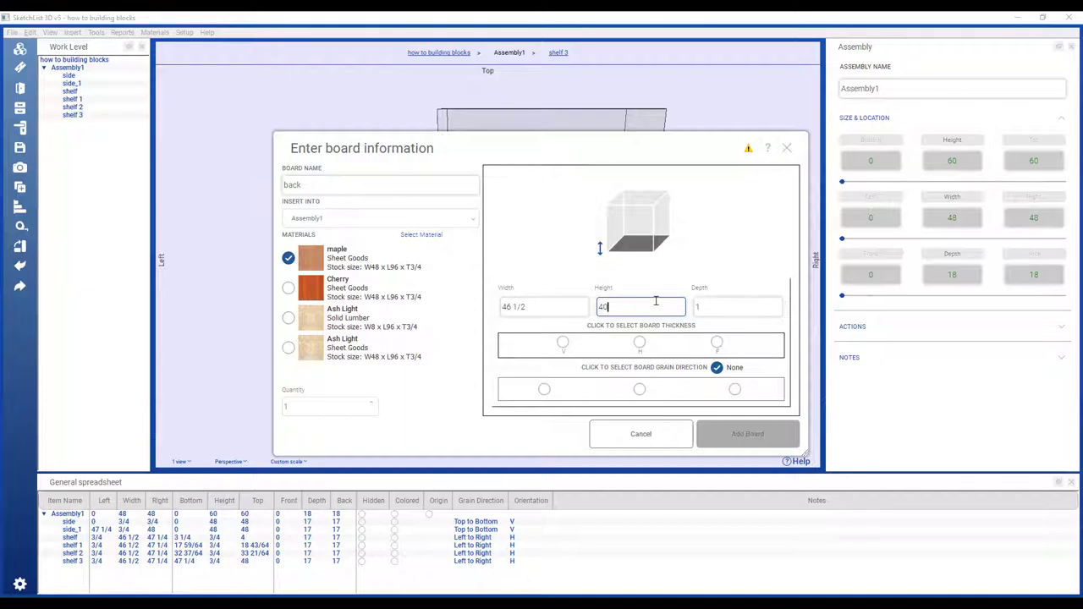
click(711, 306)
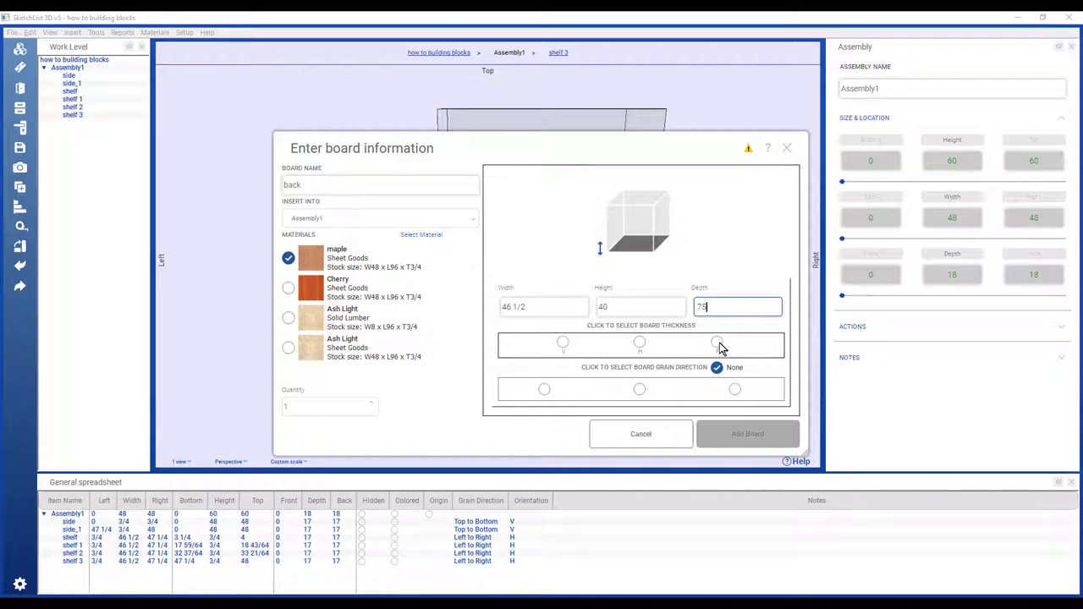
click(718, 344)
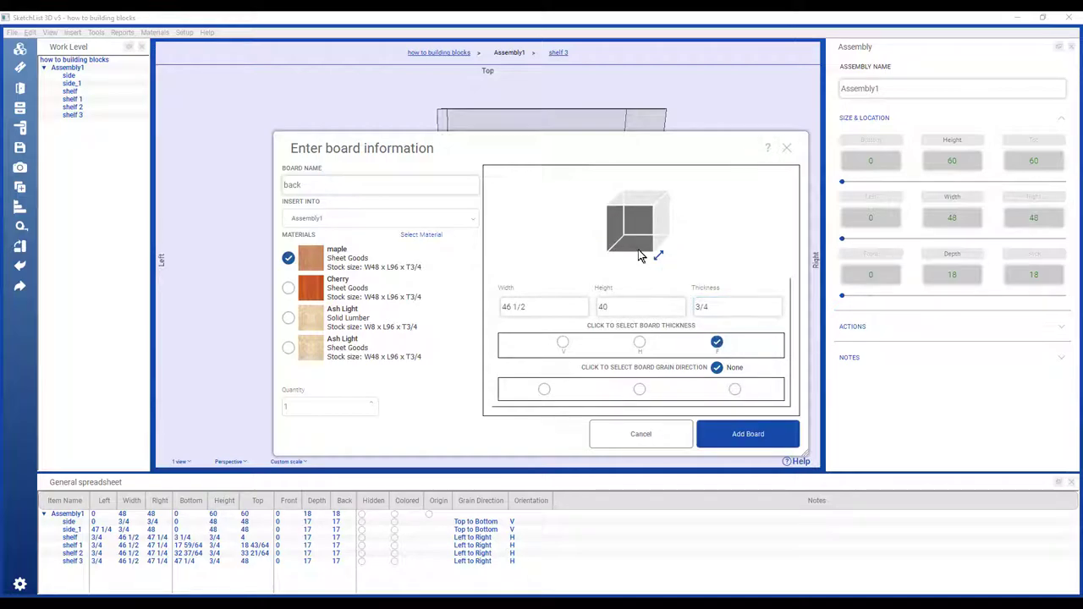
click(640, 389)
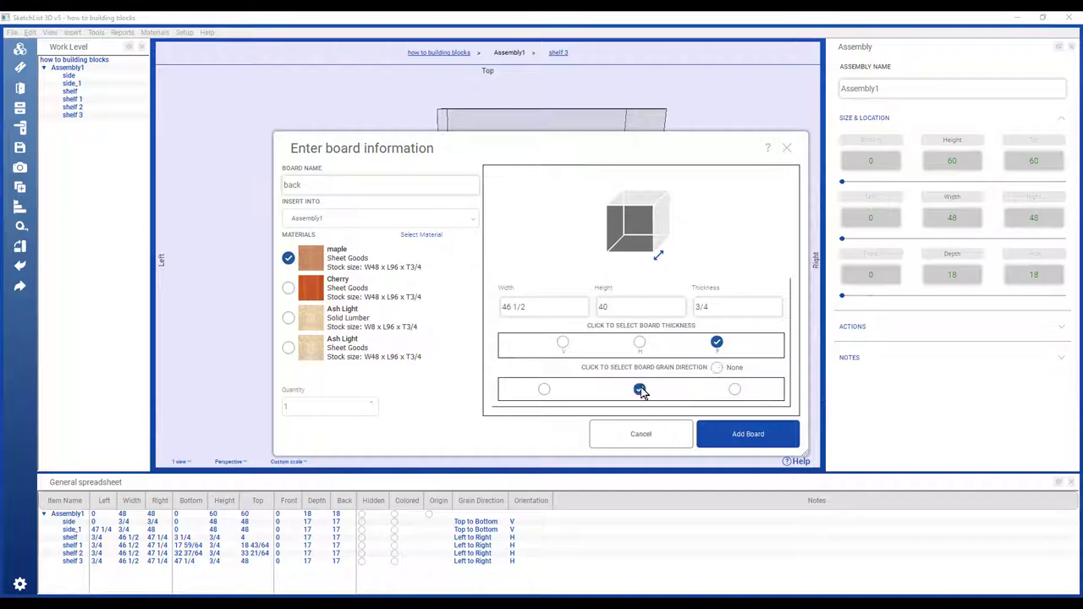
click(728, 433)
scroll(556, 302, up, 3)
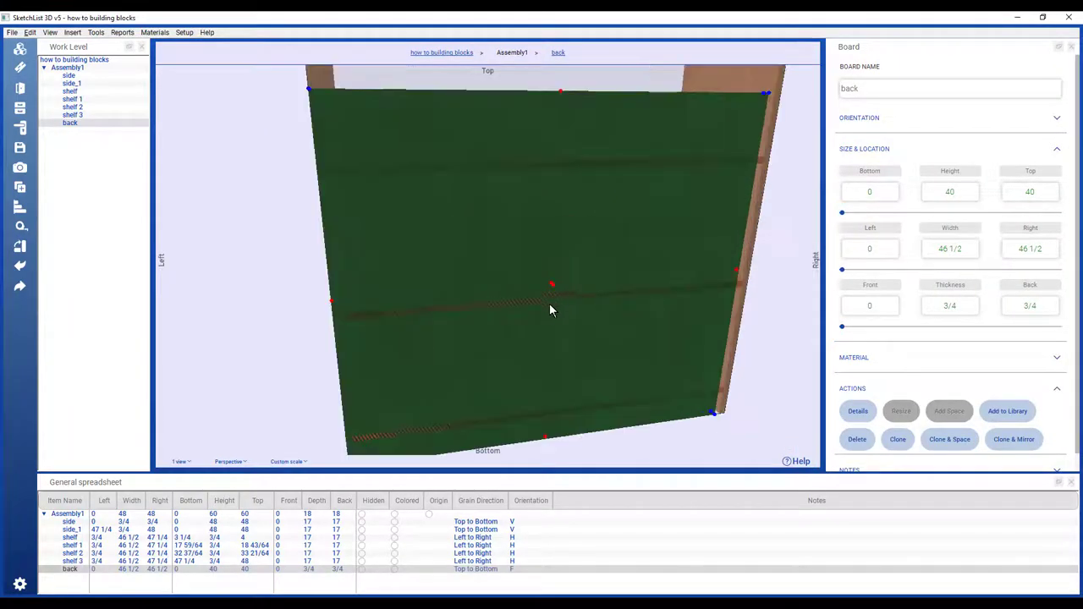
scroll(549, 303, down, 2)
drag(548, 308, 588, 320)
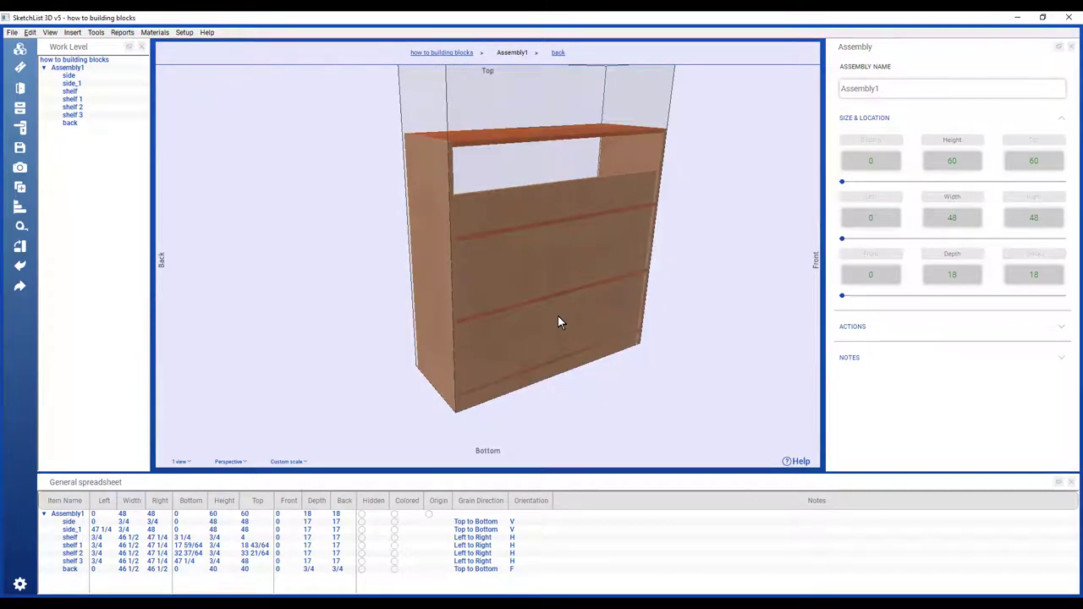
click(558, 321)
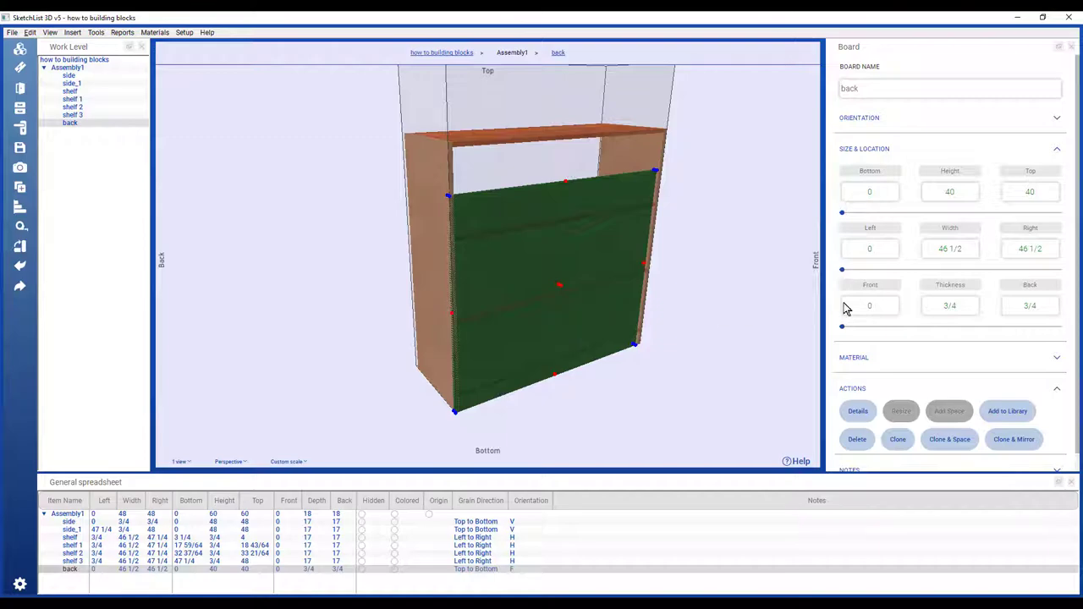
drag(563, 317, 834, 337)
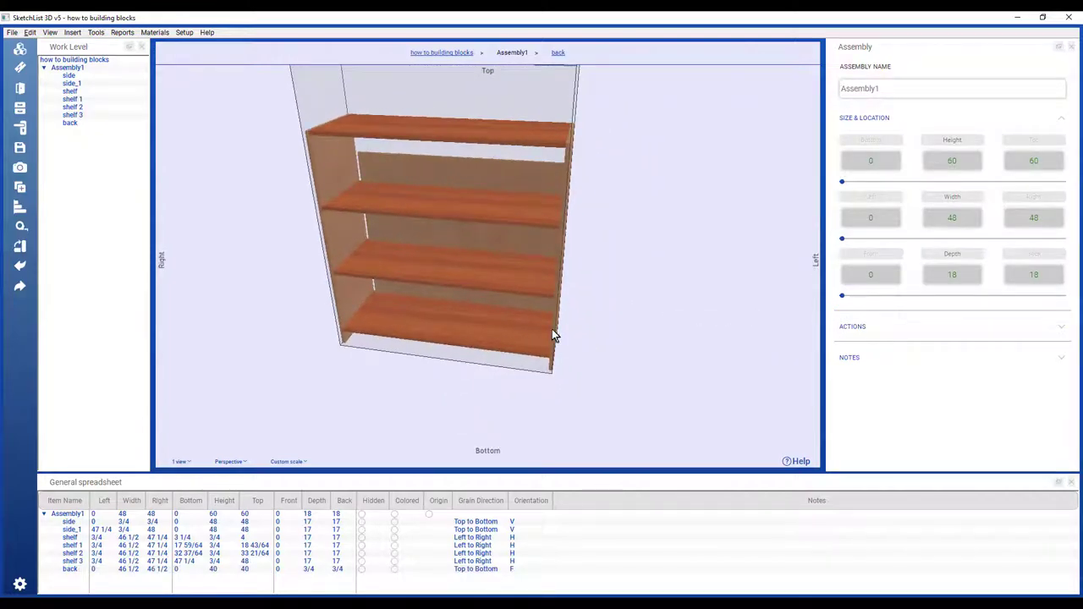
- Copy the coordinates of the bottom shelf's front corner
click(525, 327)
scroll(525, 327, up, 3)
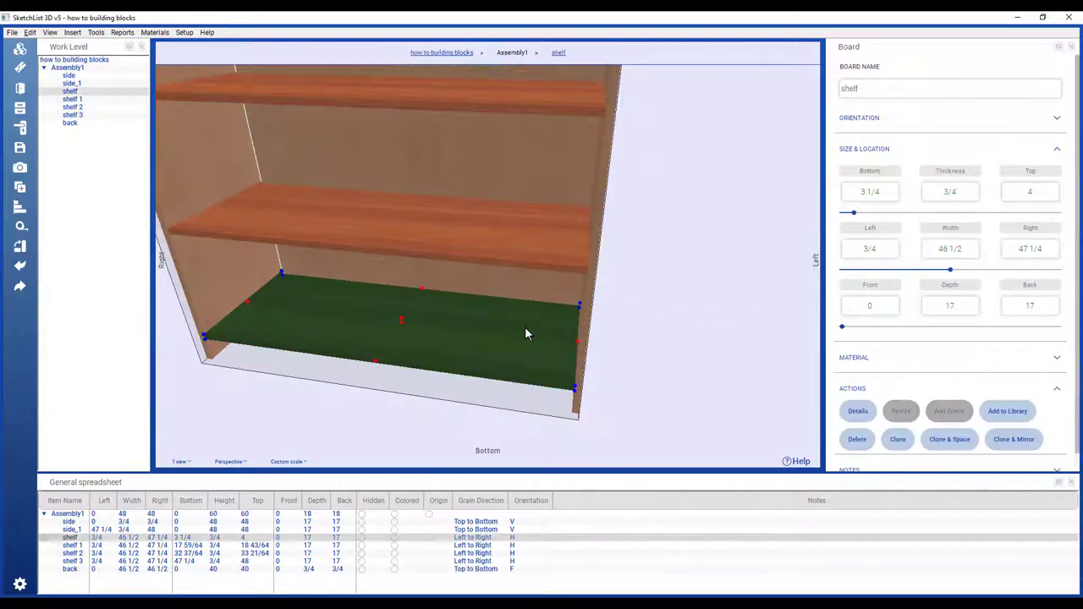
scroll(524, 327, up, 3)
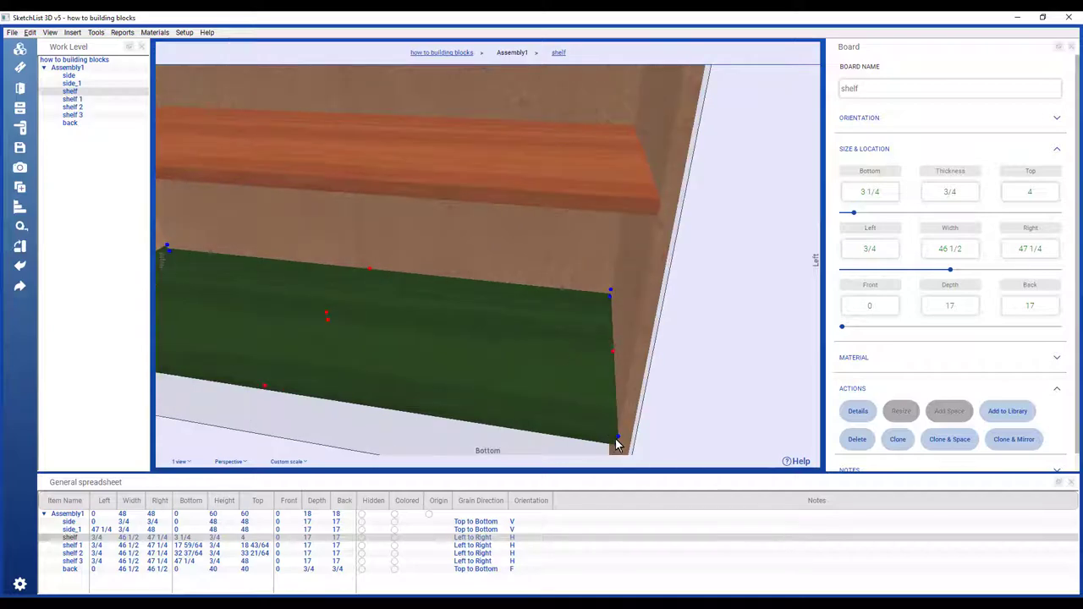
click(618, 436)
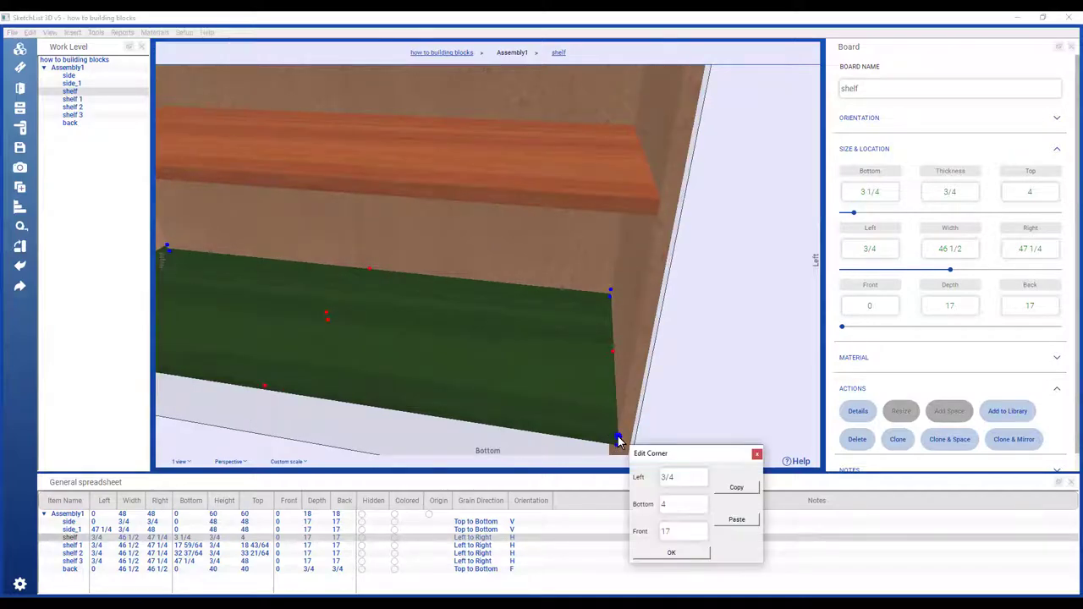
click(742, 488)
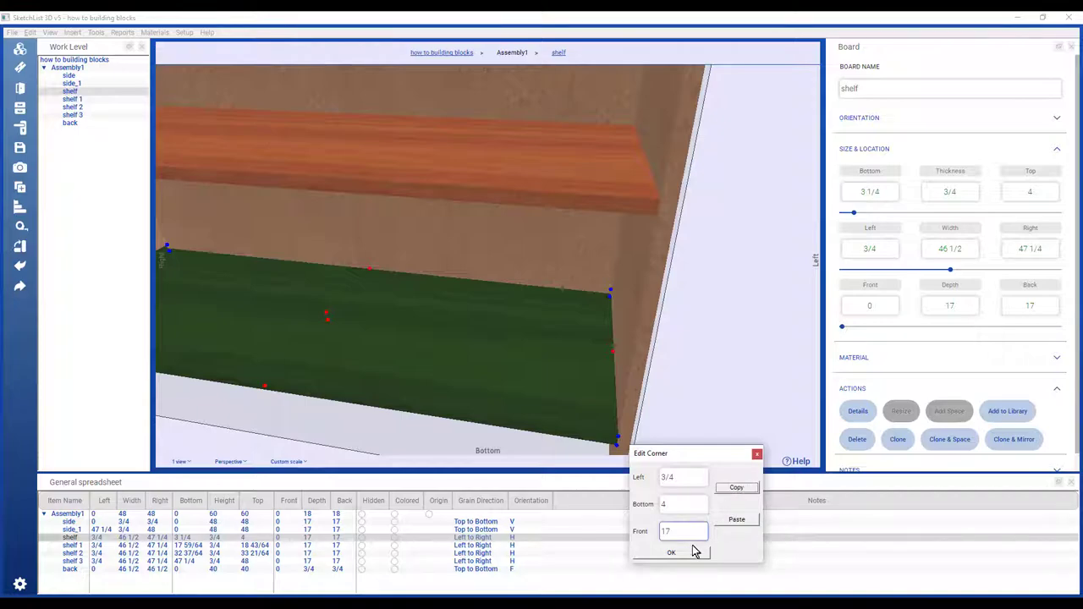
click(672, 552)
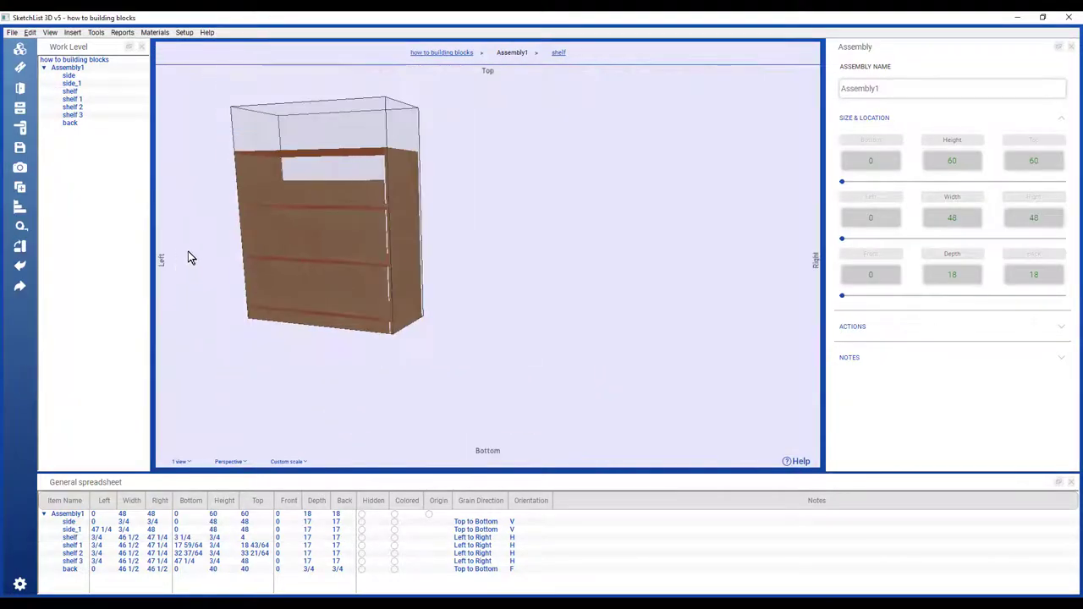
- Paste those coordinates onto the back board's corner: left 3/4, bottom 4, front 16 1/4
click(356, 259)
drag(355, 259, 529, 253)
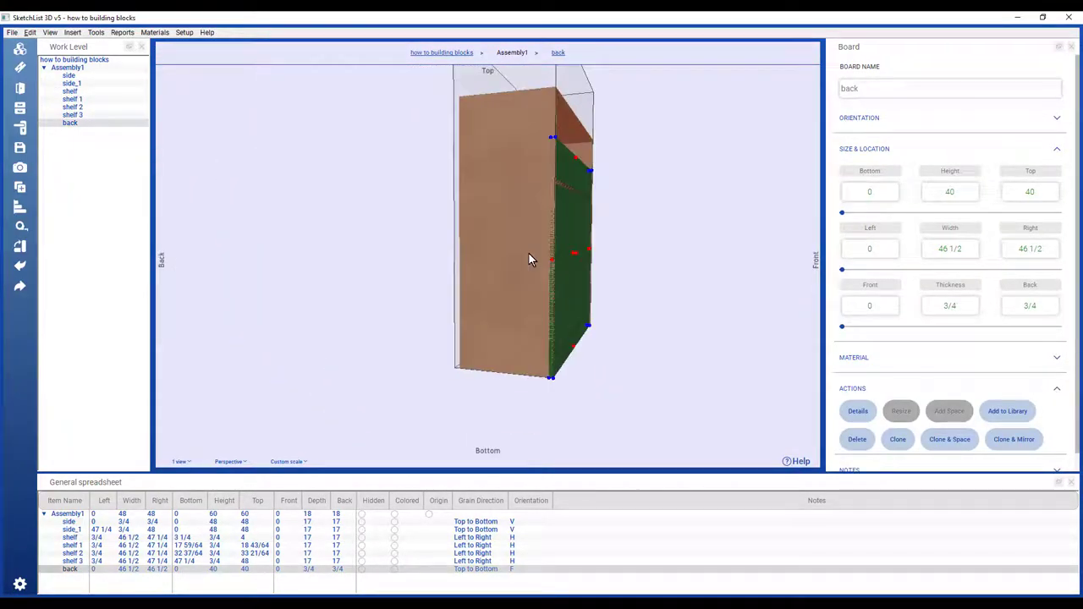
click(549, 380)
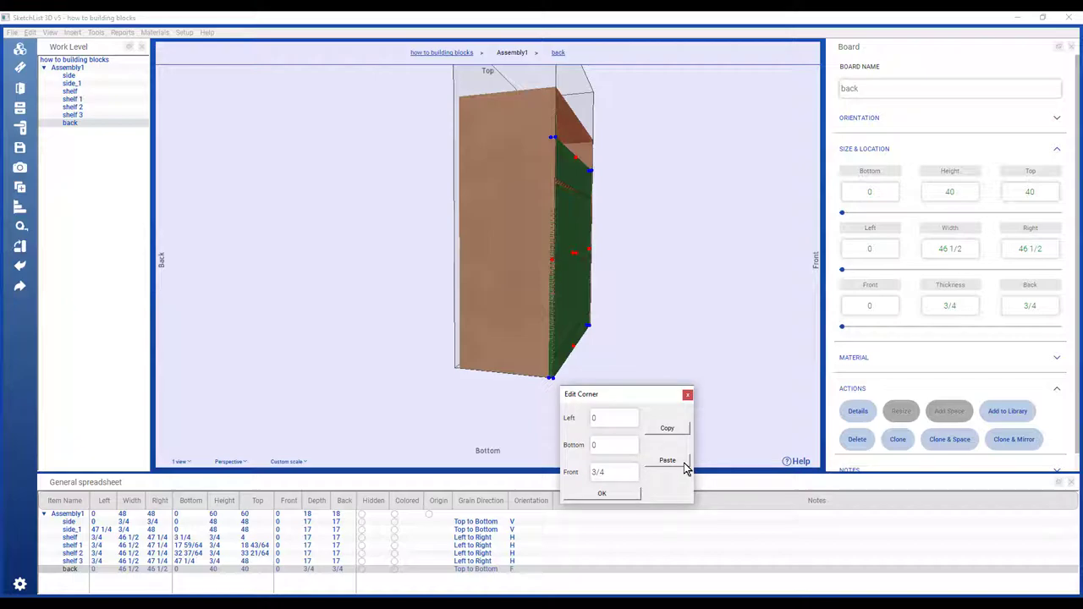
click(621, 496)
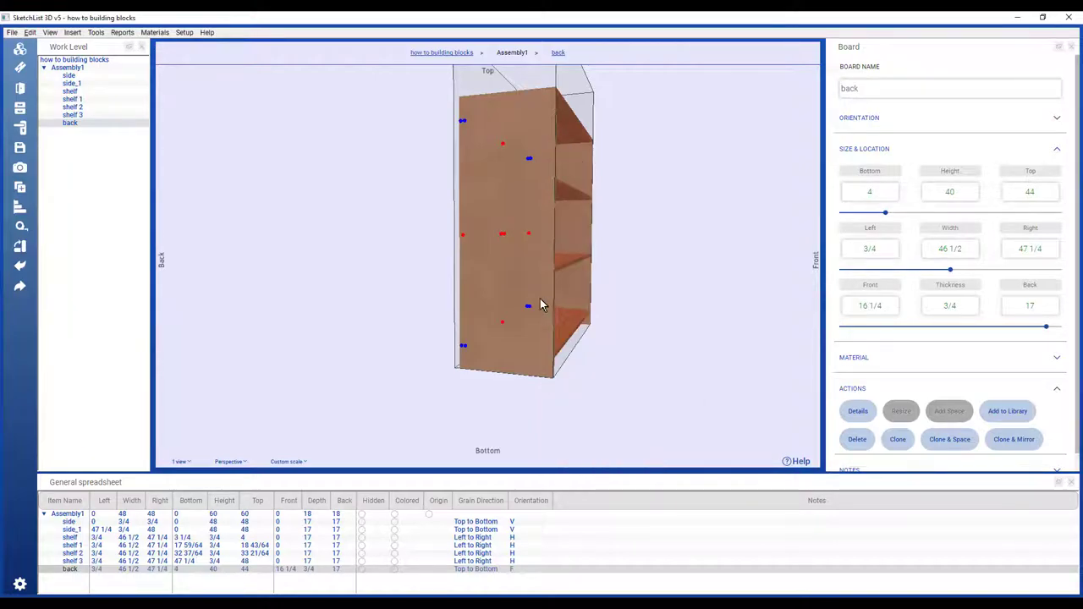
drag(542, 304, 771, 321)
scroll(651, 238, up, 3)
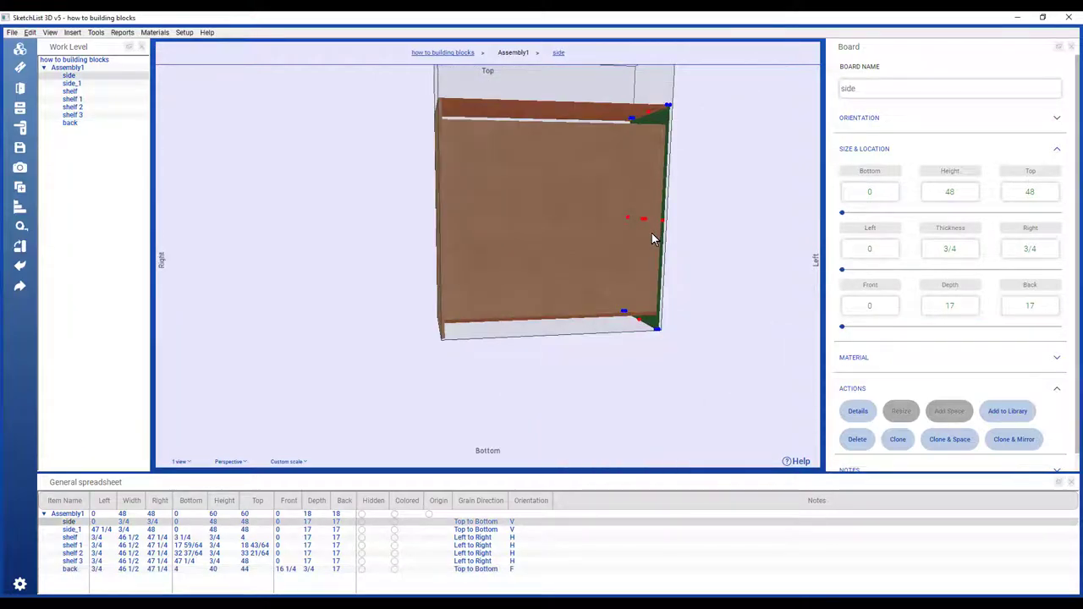
- Set the back board's top position to 48
click(614, 234)
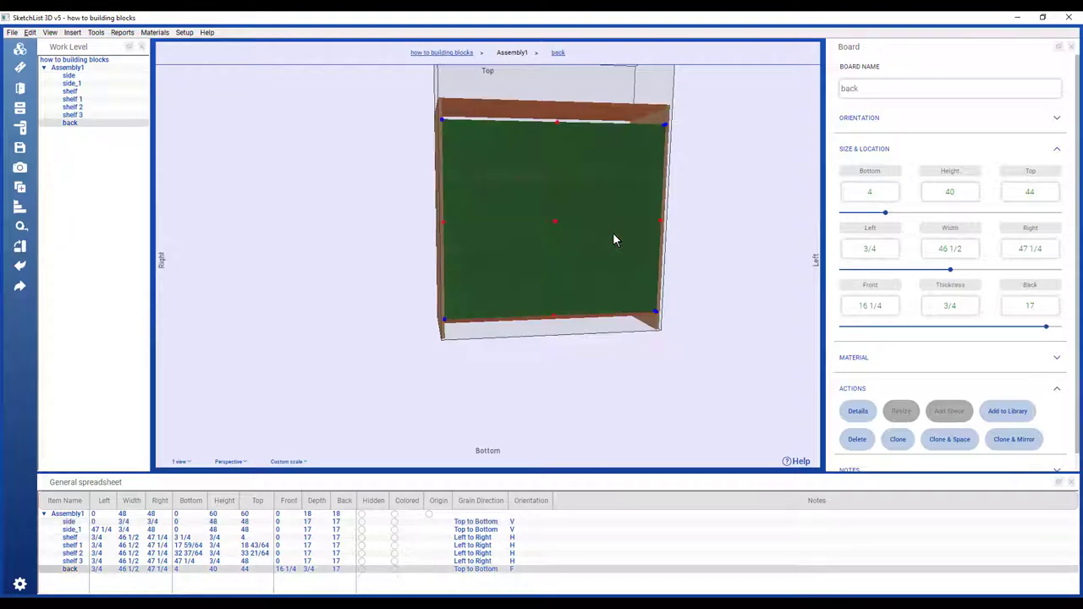
drag(618, 229, 549, 181)
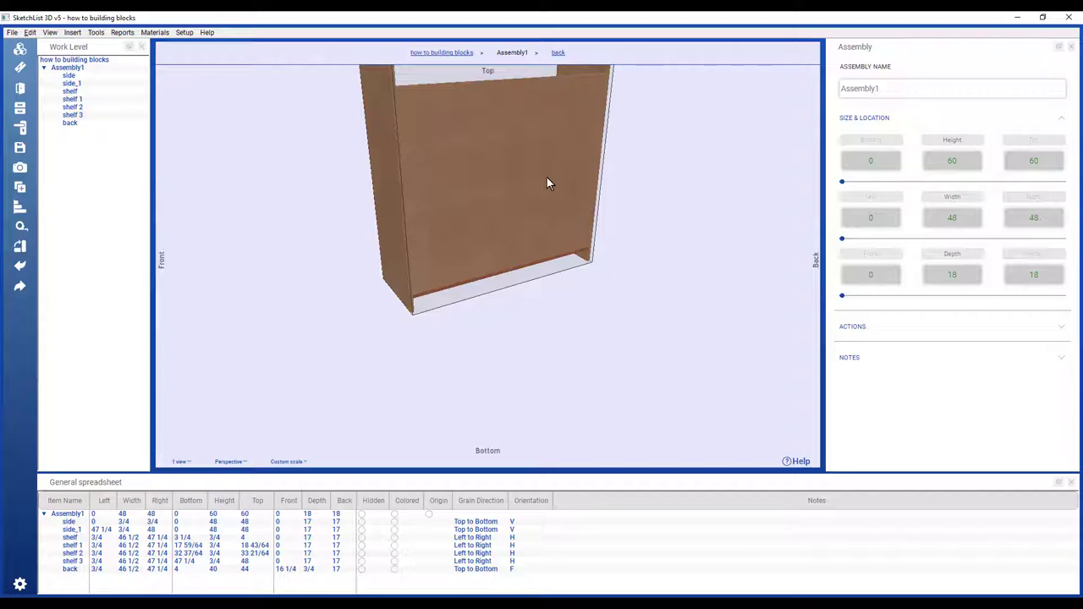
drag(568, 218, 529, 148)
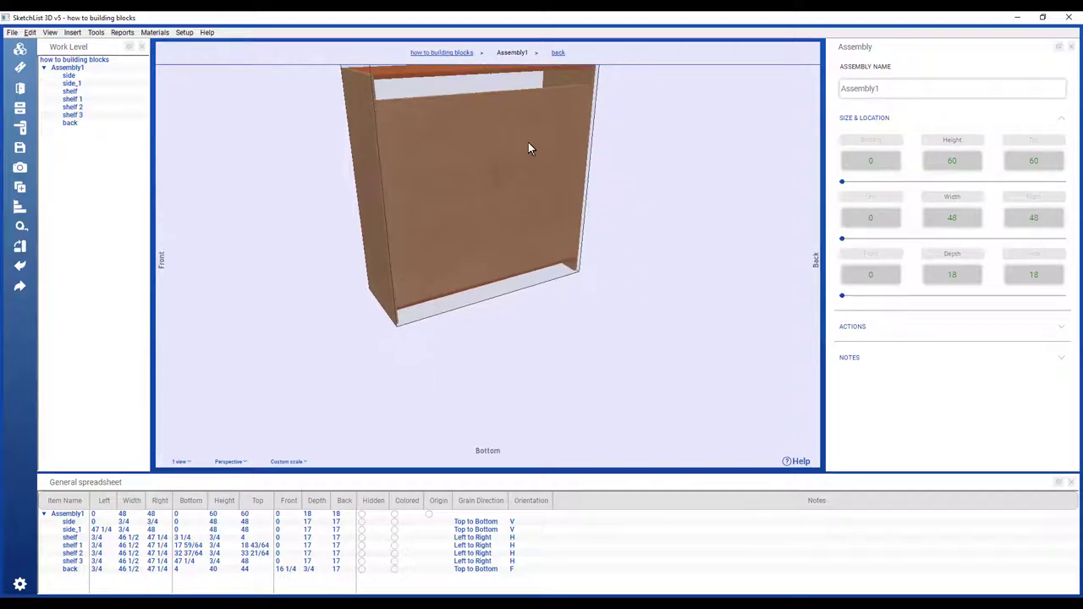
click(493, 108)
click(1046, 192)
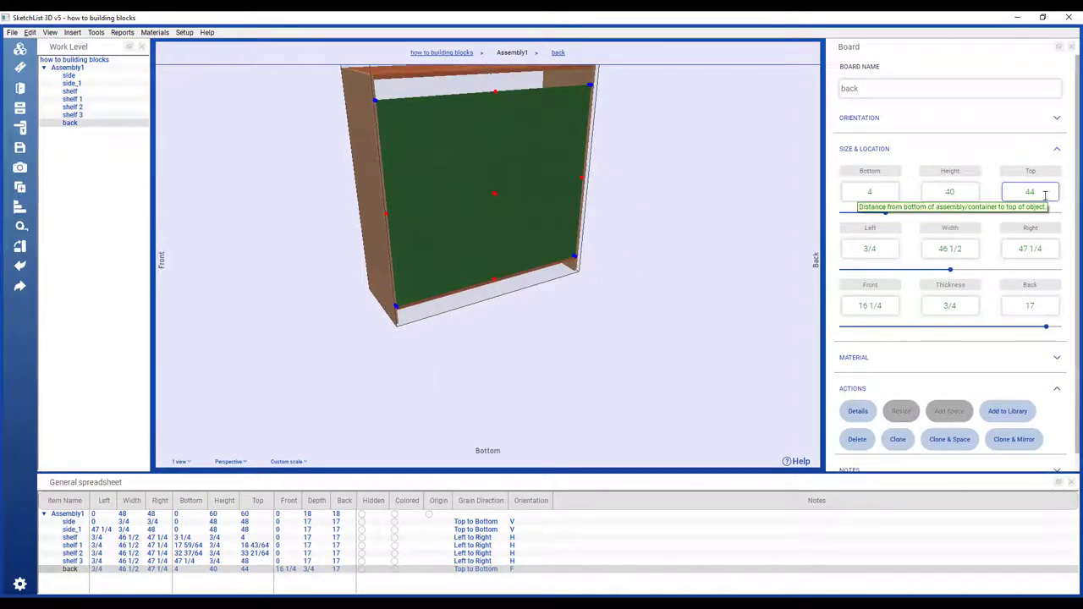
text(48)
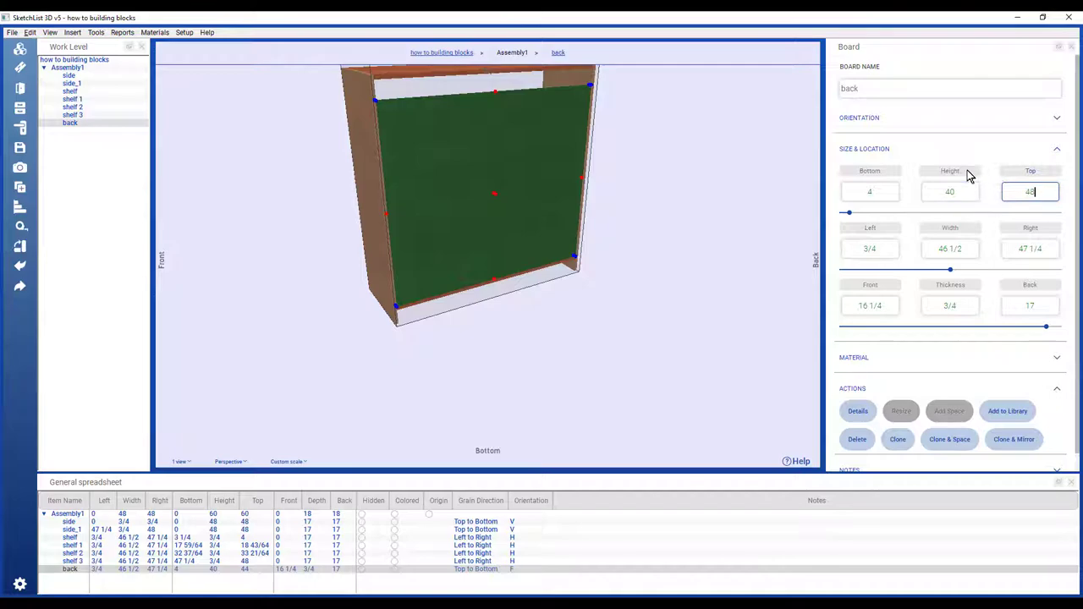
click(970, 176)
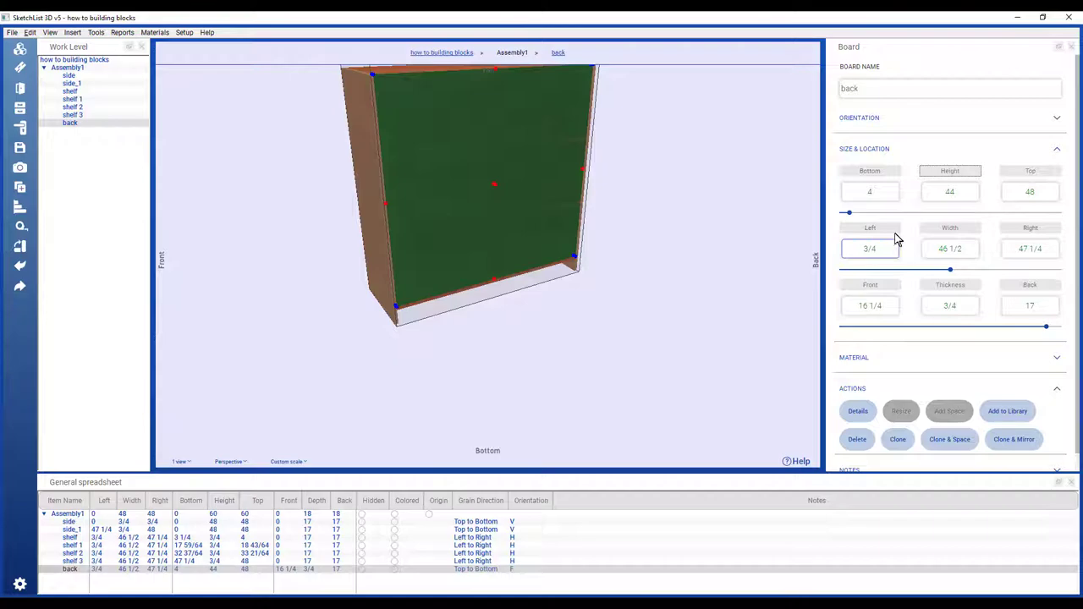
- Lower the back board's bottom to 3 3/4, making it 44 1/4 tall
click(884, 193)
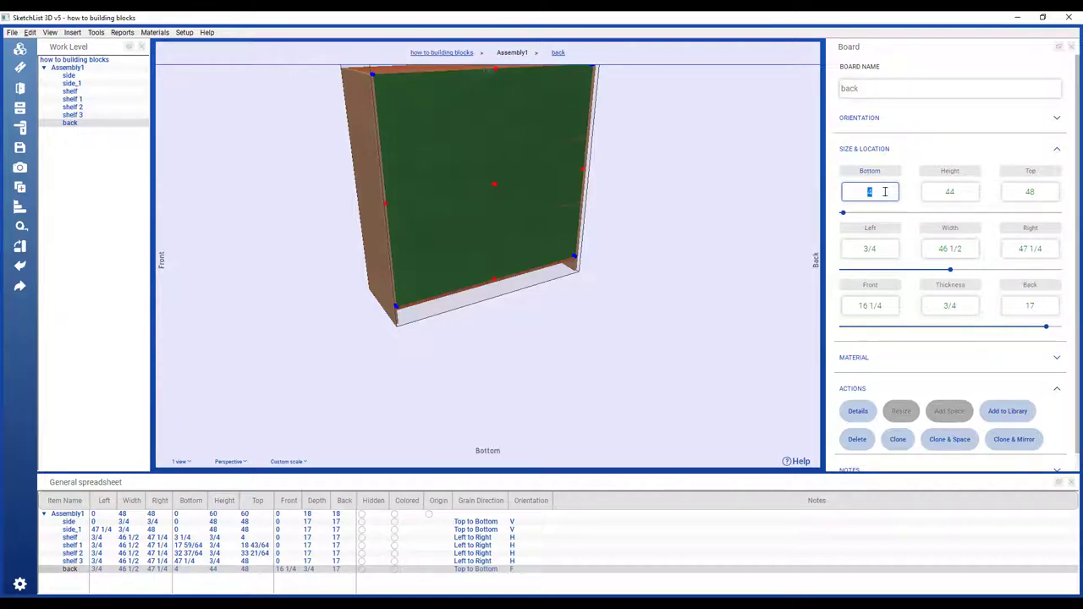
text(3 3/4)
key(Return)
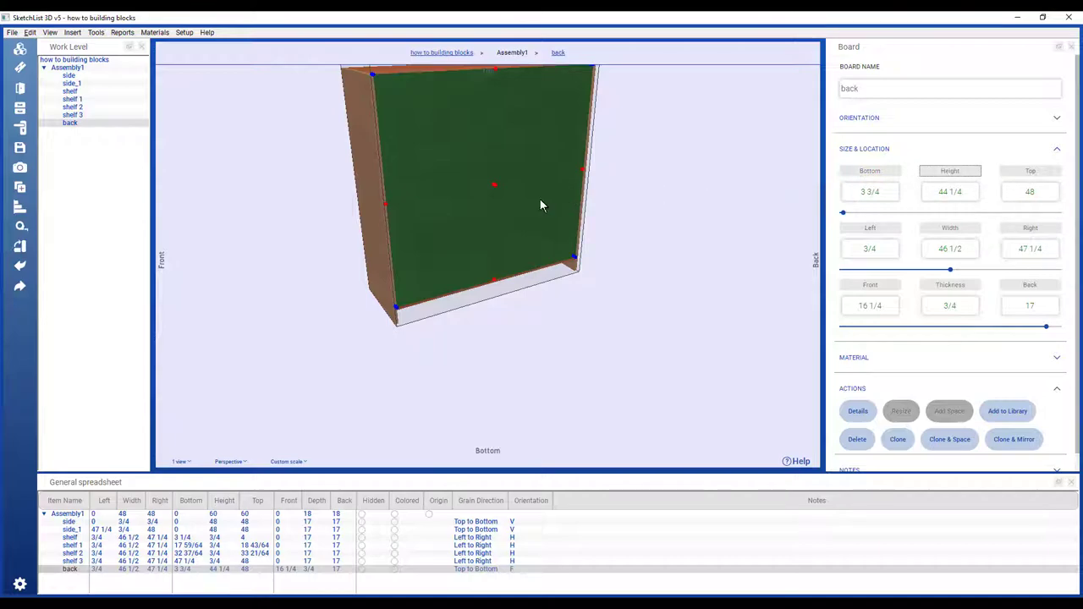
click(509, 165)
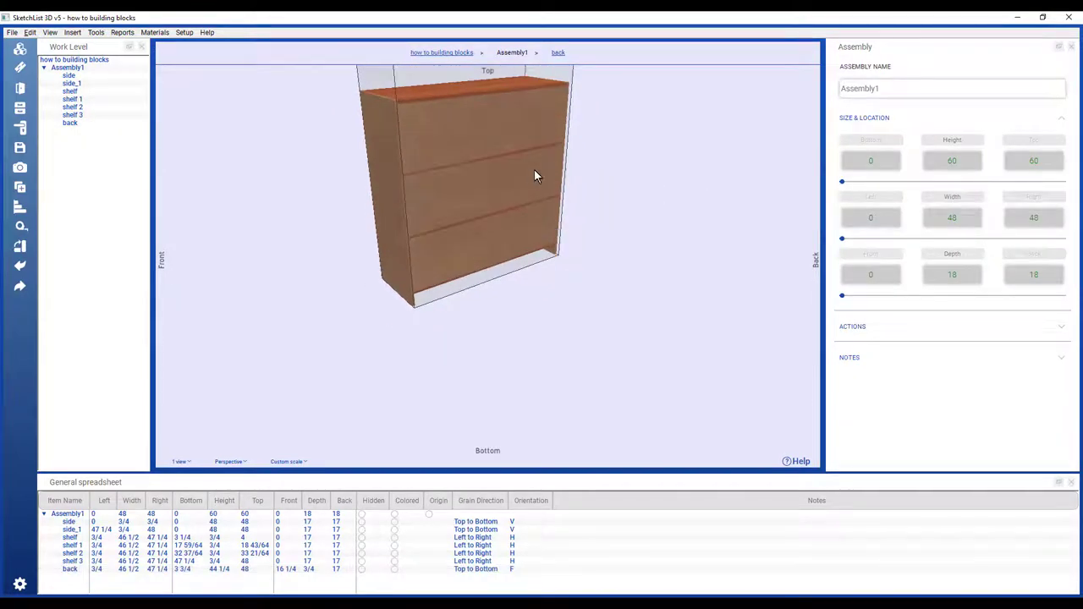
drag(534, 176, 875, 166)
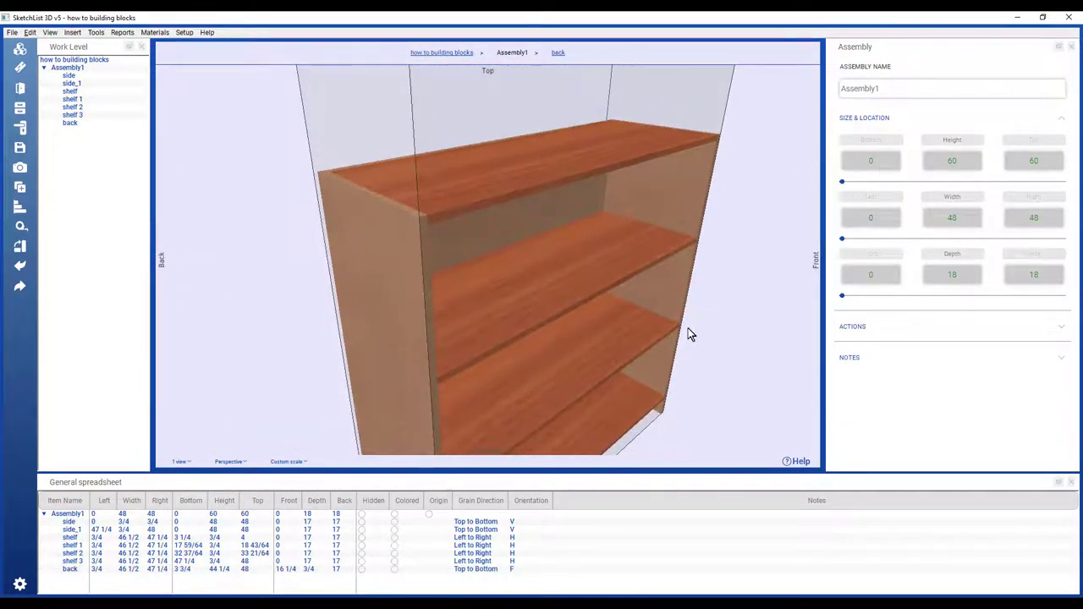
- Reduce shelf 2's depth from 17 to 16 1/4
click(583, 297)
scroll(642, 331, down, 5)
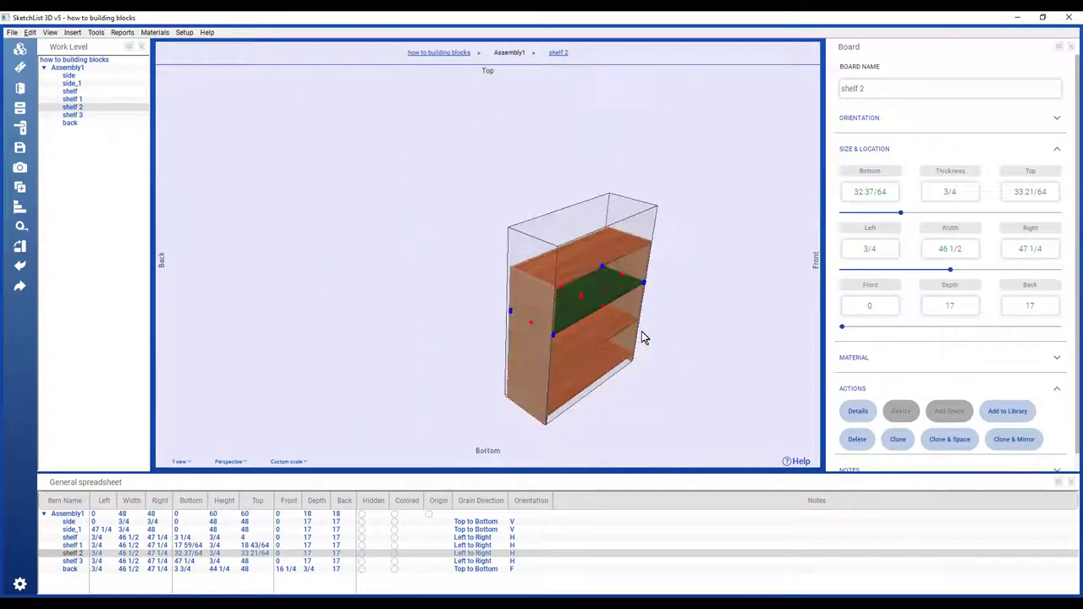
double_click(960, 306)
click(960, 306)
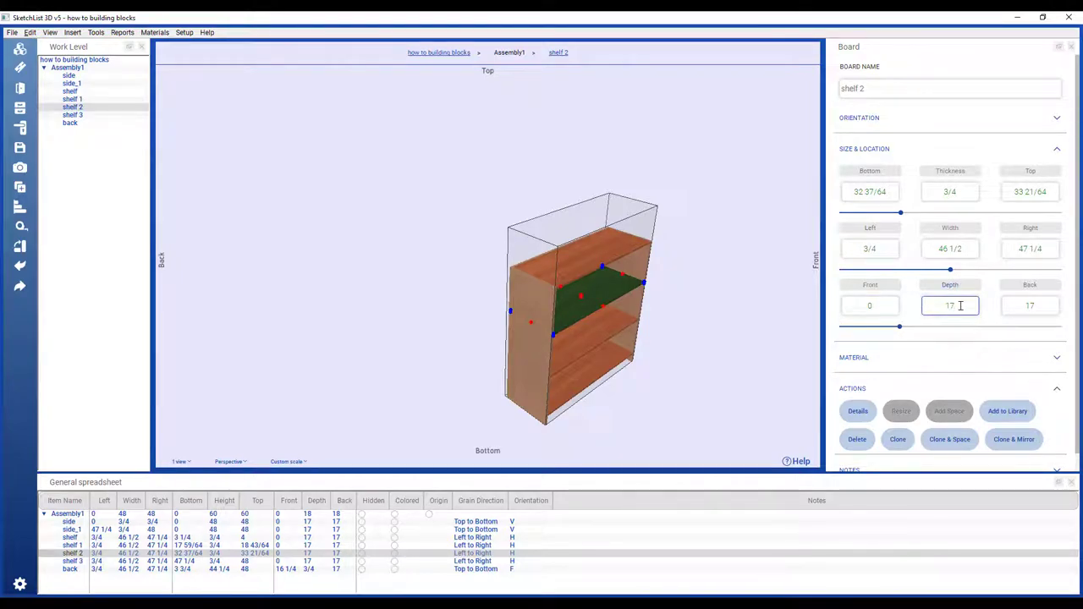
text(-75)
click(1031, 286)
- Reduce shelf 1's depth from 17 to 16 1/4 as well
click(625, 330)
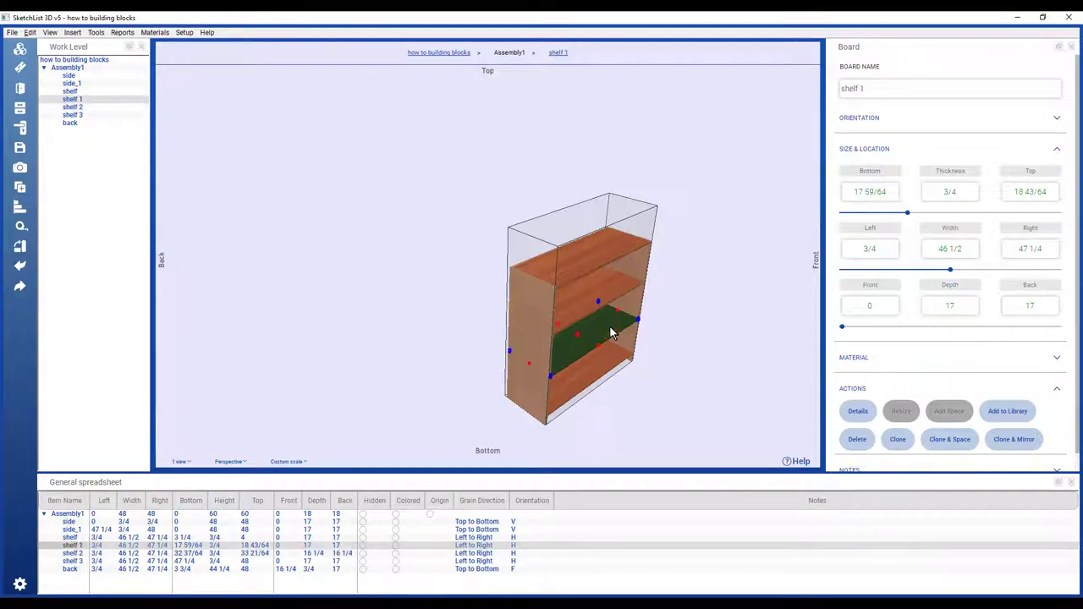
click(965, 306)
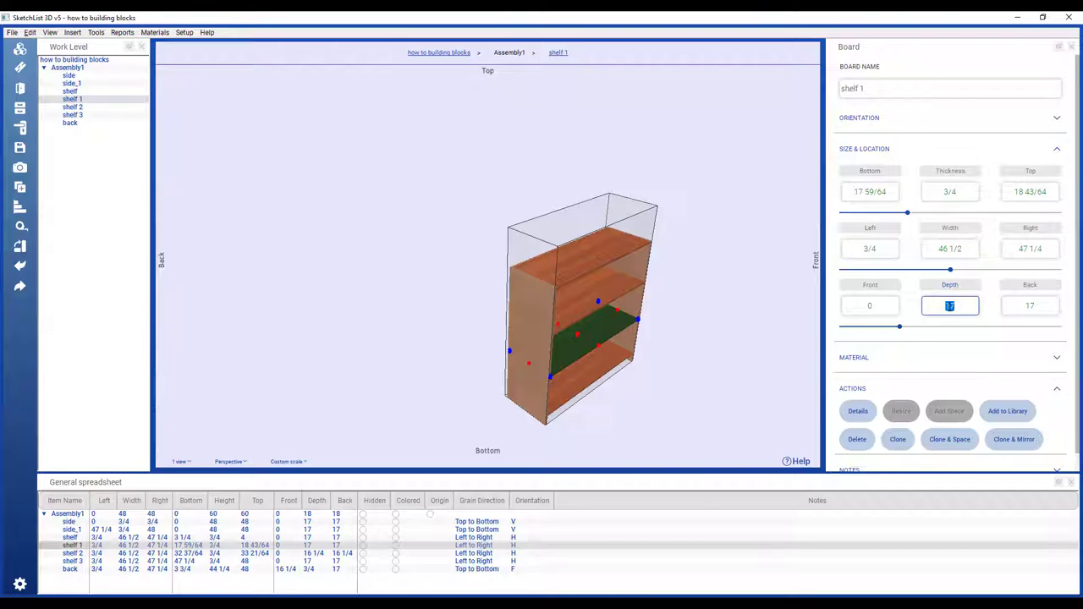
click(956, 309)
text(-75)
key(Return)
drag(609, 347, 501, 319)
click(564, 338)
scroll(588, 343, up, 5)
click(581, 330)
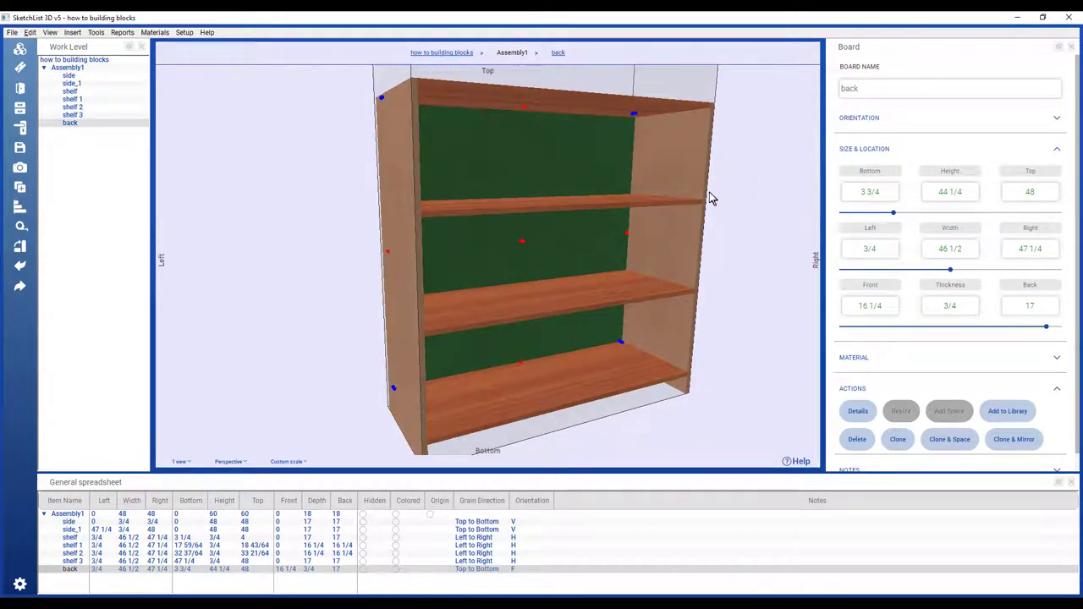